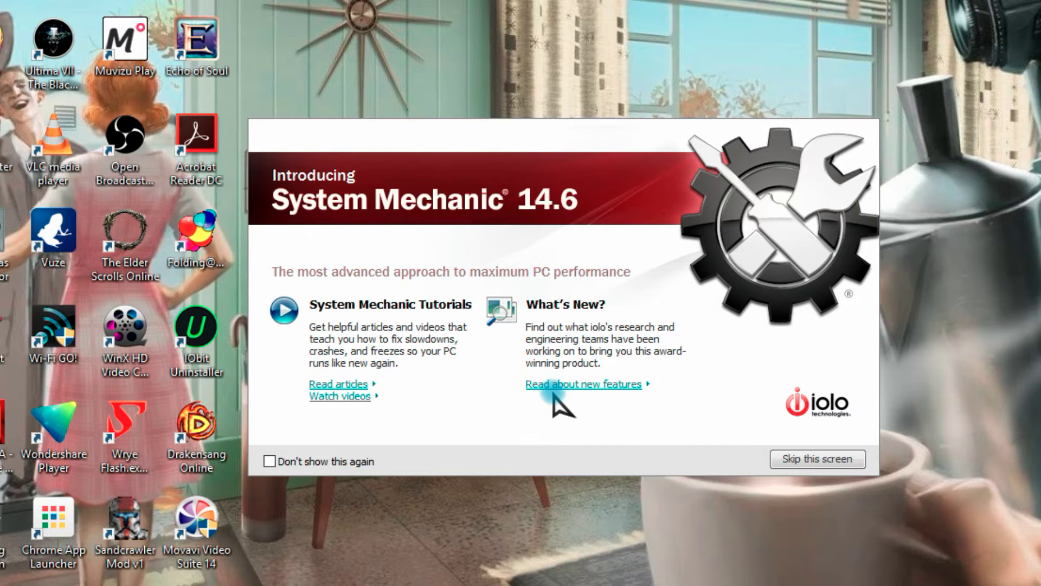
- Skip the introduction so the main window's Dashboard Overview loads
{"action": "left_click", "coordinate": [835, 459]}
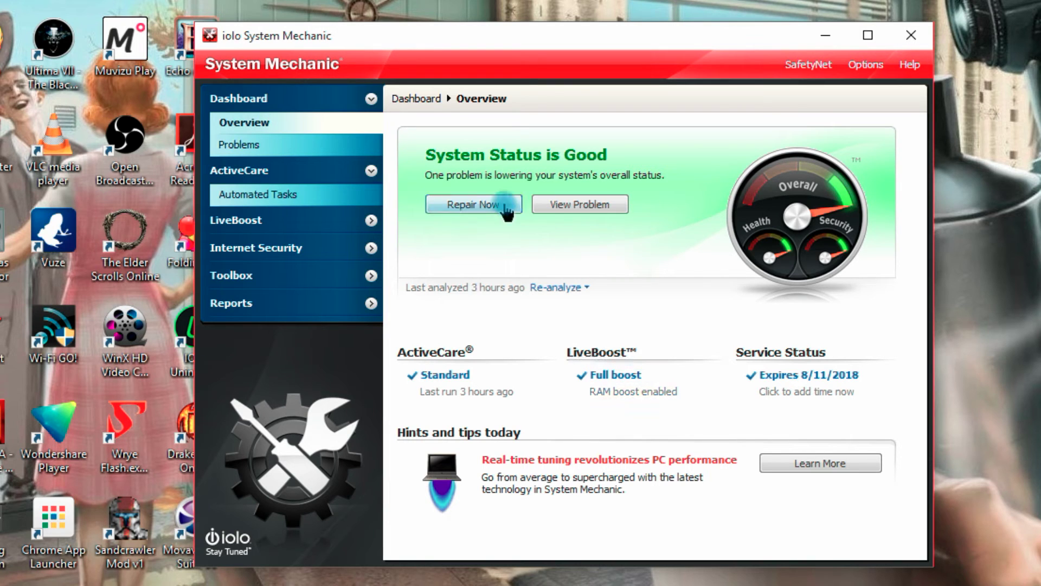
- Show the system health problems list, then collapse and re-expand the ActiveCare section
{"action": "left_click", "coordinate": [271, 154]}
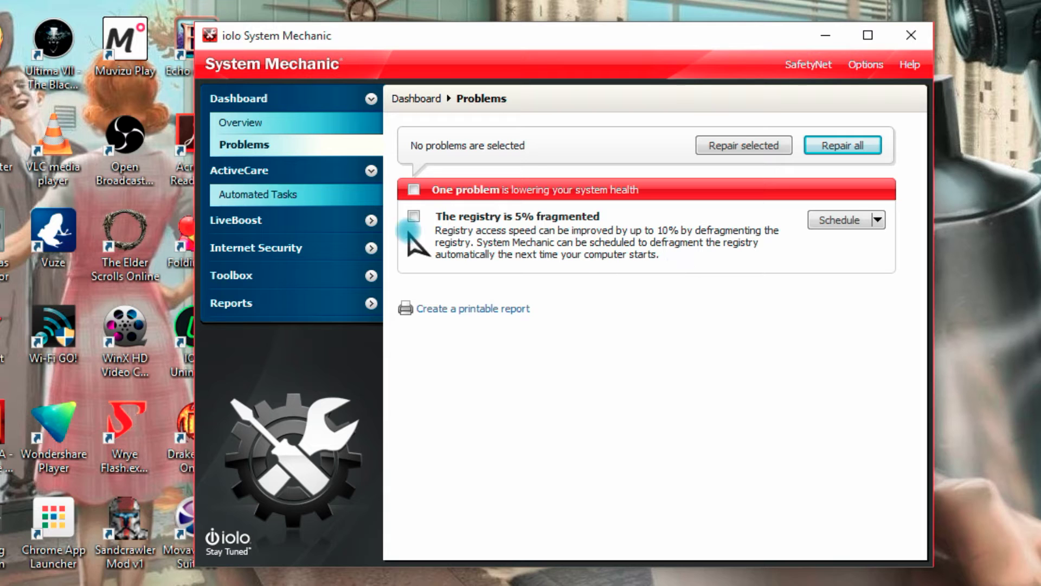
{"action": "left_click", "coordinate": [252, 172]}
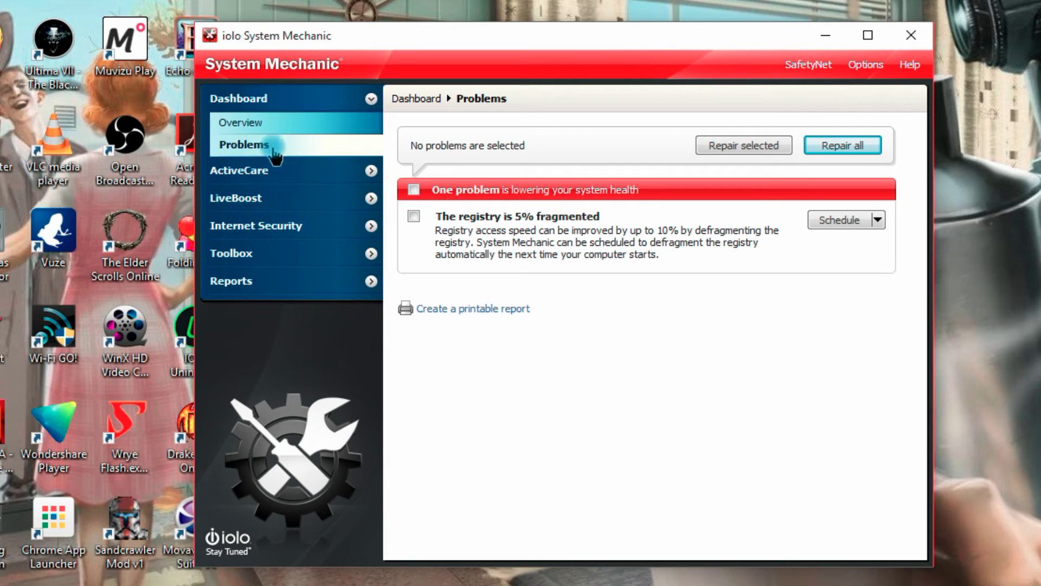
{"action": "left_click", "coordinate": [282, 171]}
{"action": "left_click", "coordinate": [263, 195]}
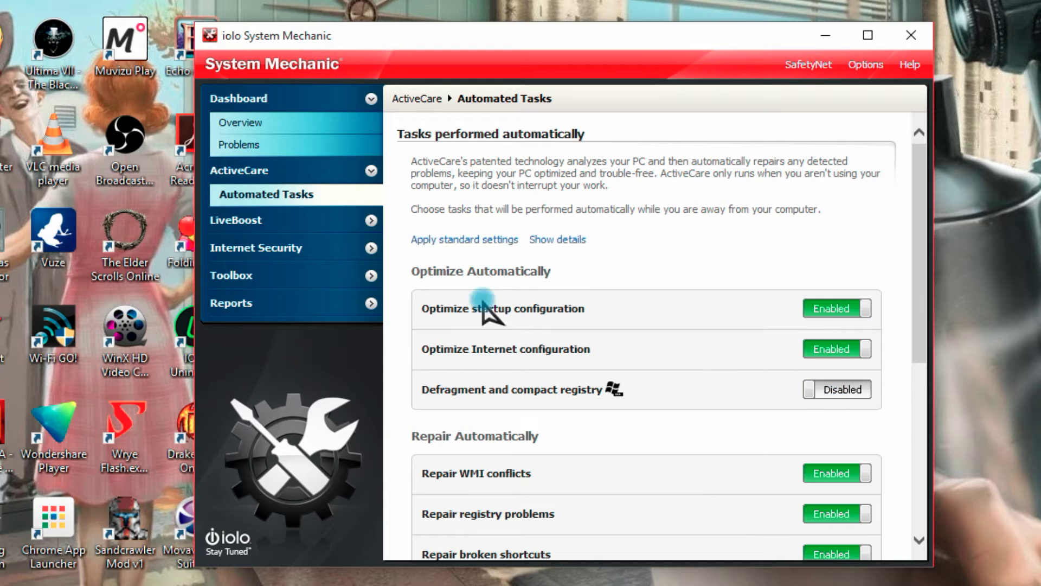
{"action": "left_click_drag", "start_coordinate": [827, 400], "coordinate": [743, 360]}
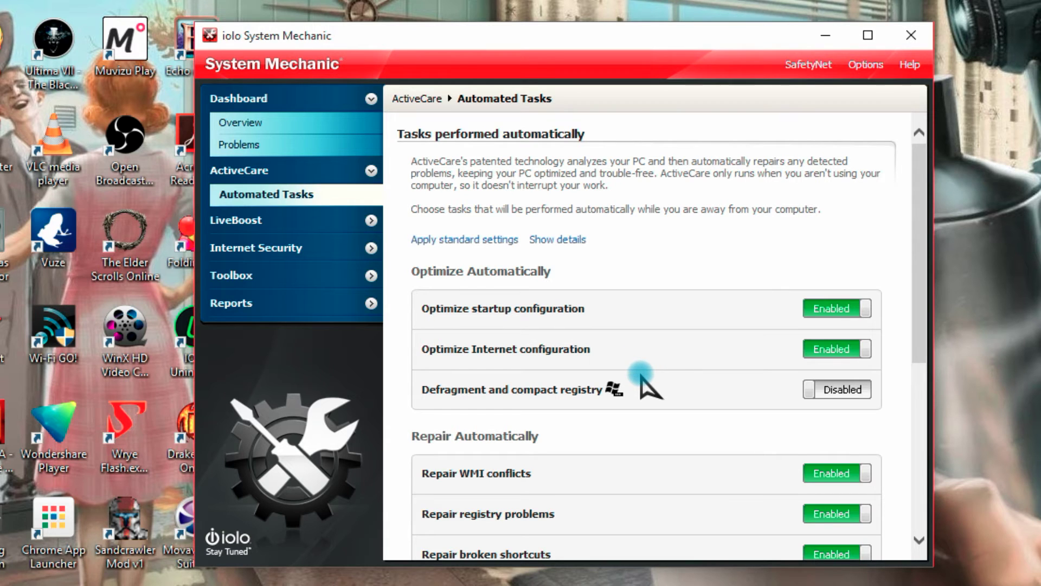
{"action": "scroll", "coordinate": [641, 376], "scroll_direction": "down", "scroll_amount": 1}
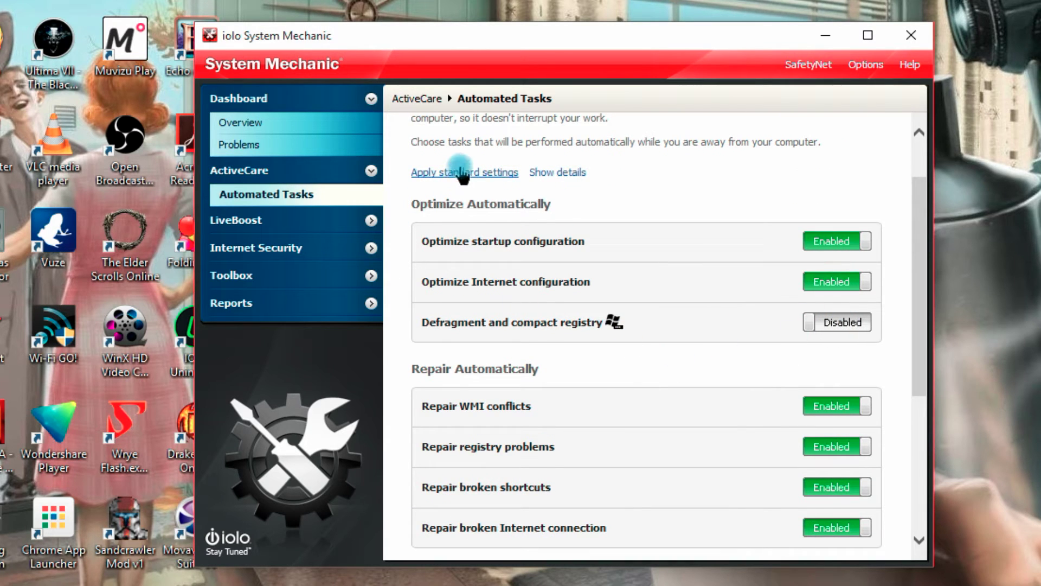
{"action": "scroll", "coordinate": [623, 415], "scroll_direction": "down", "scroll_amount": 3}
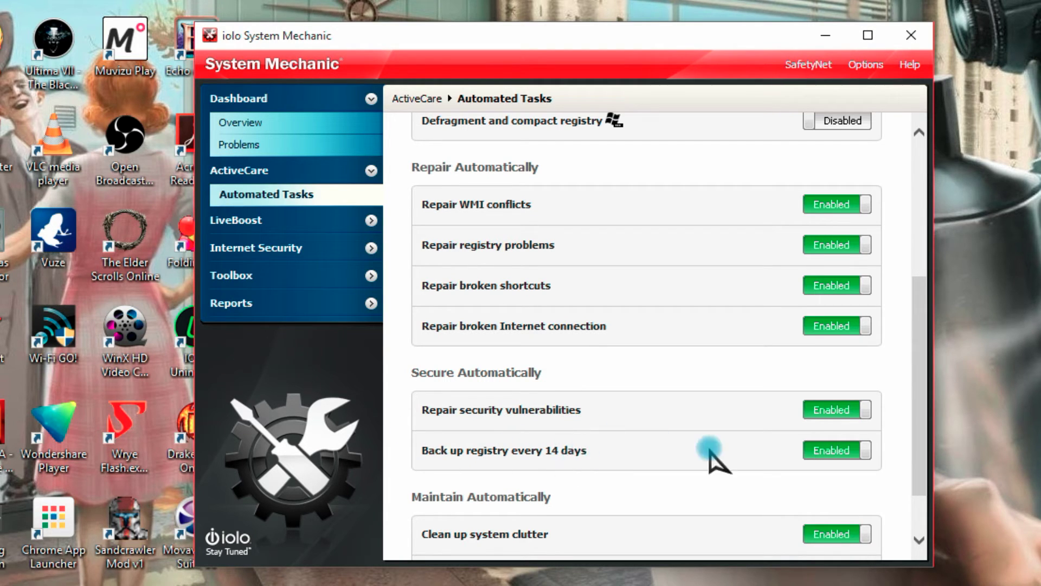
{"action": "scroll", "coordinate": [701, 408], "scroll_direction": "down", "scroll_amount": 1}
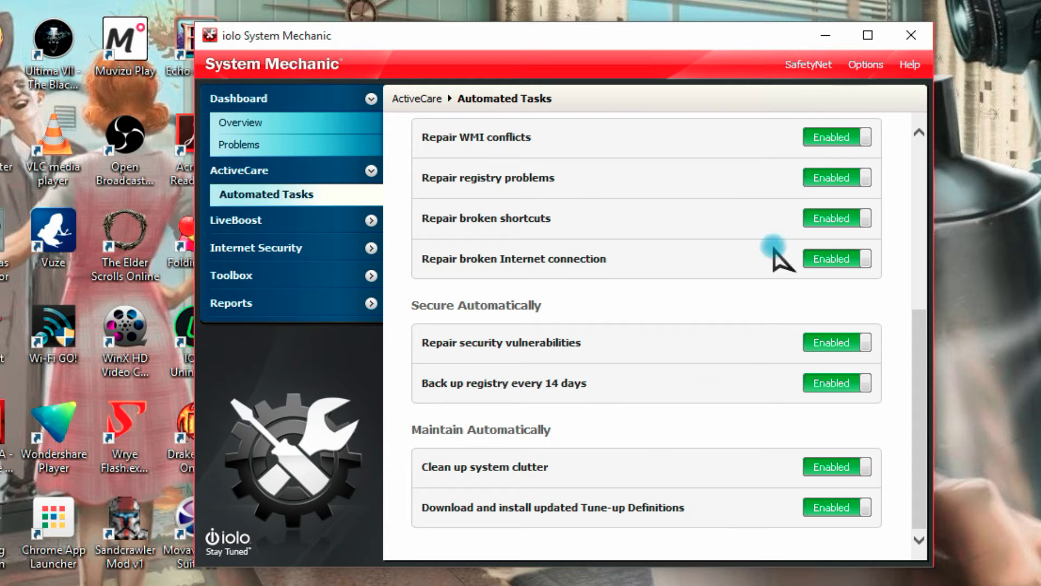
- Review LiveBoost's real-time processor, memory and drive statistics, then open LiveBoost Configuration
{"action": "left_click", "coordinate": [228, 223]}
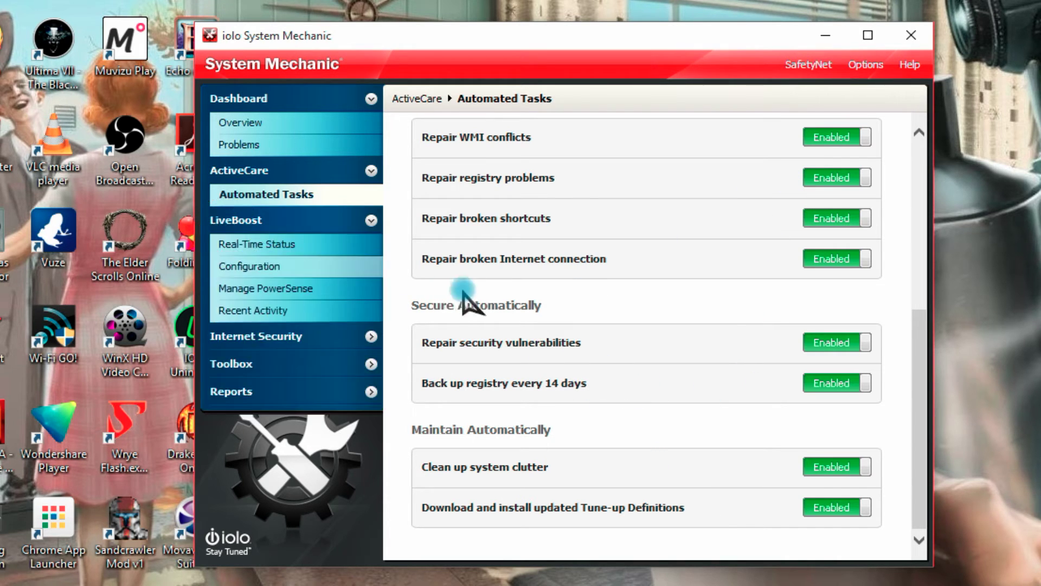
{"action": "left_click", "coordinate": [341, 246]}
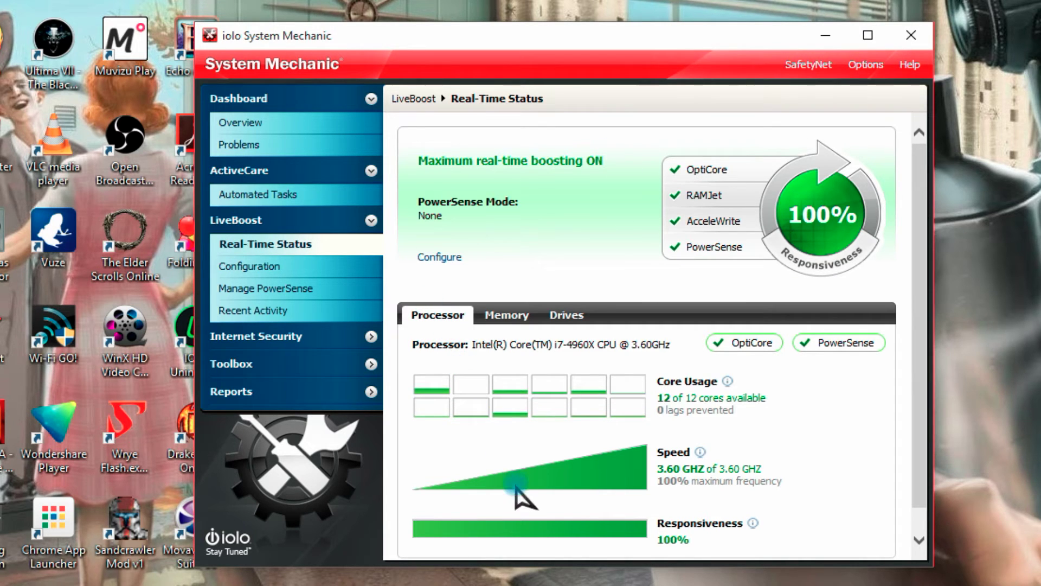
{"action": "scroll", "coordinate": [805, 455], "scroll_direction": "down", "scroll_amount": 1}
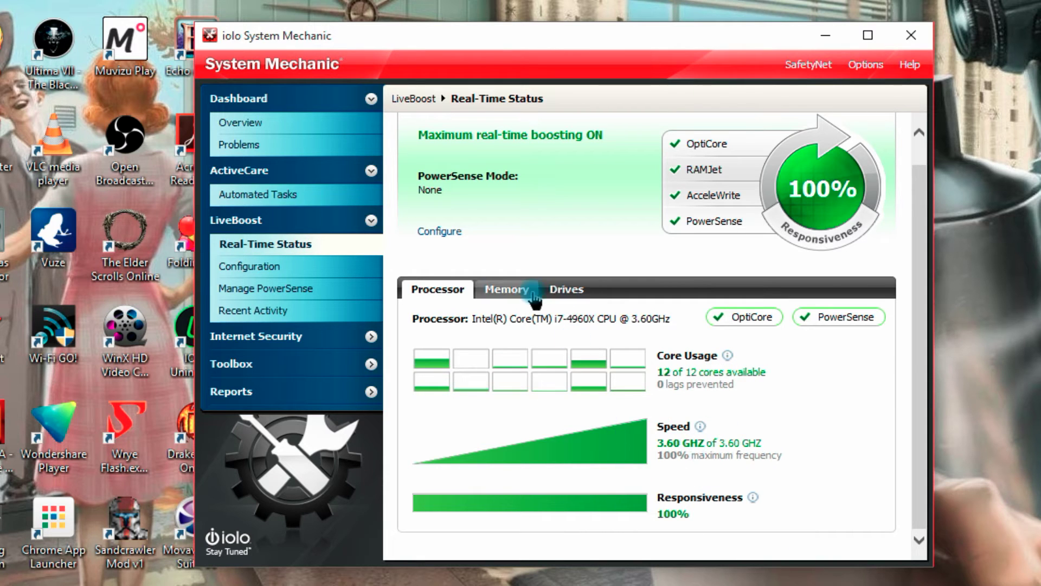
{"action": "left_click", "coordinate": [505, 289]}
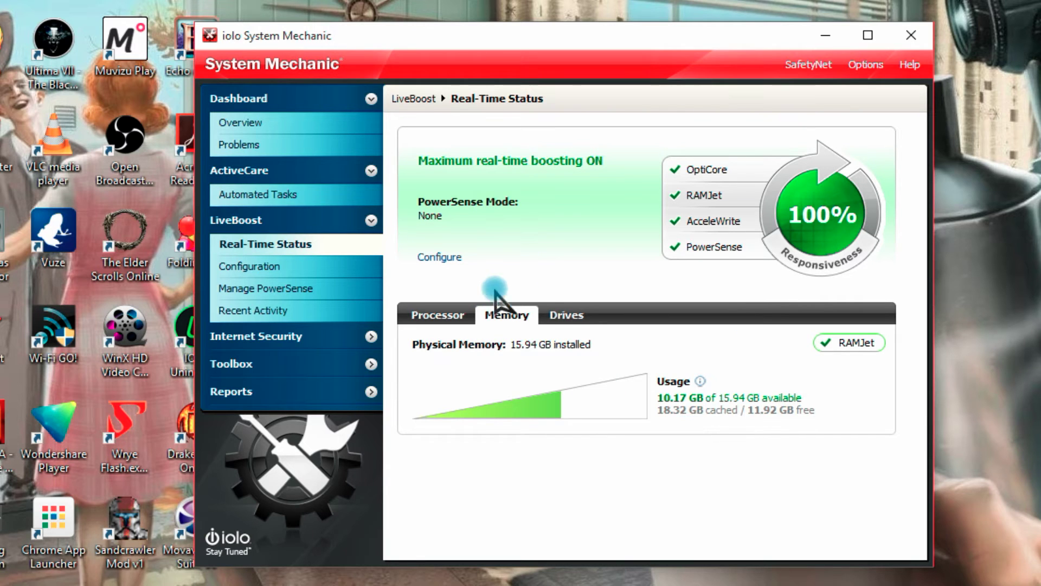
{"action": "left_click", "coordinate": [559, 313]}
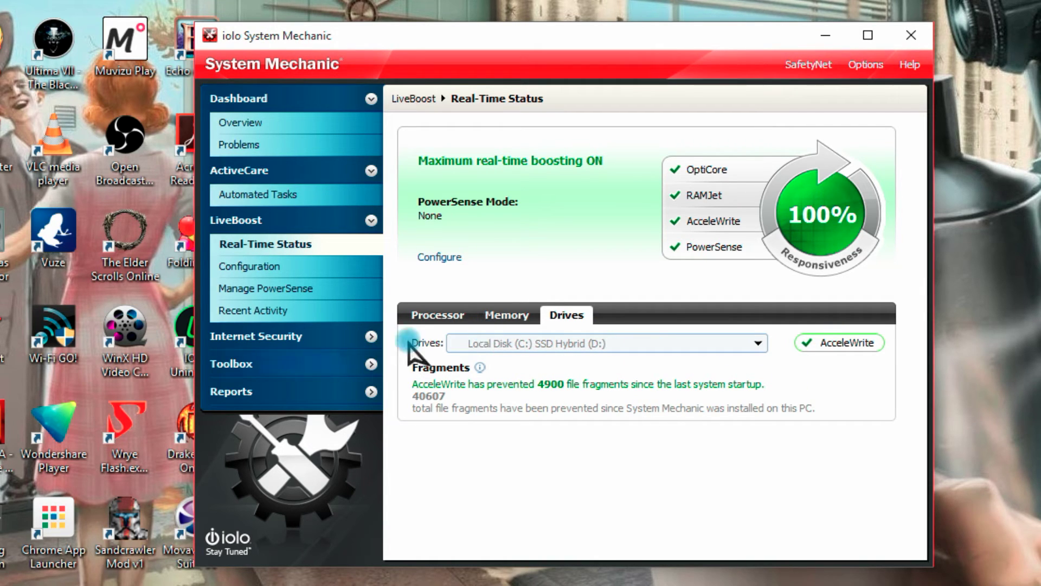
{"action": "left_click", "coordinate": [440, 316]}
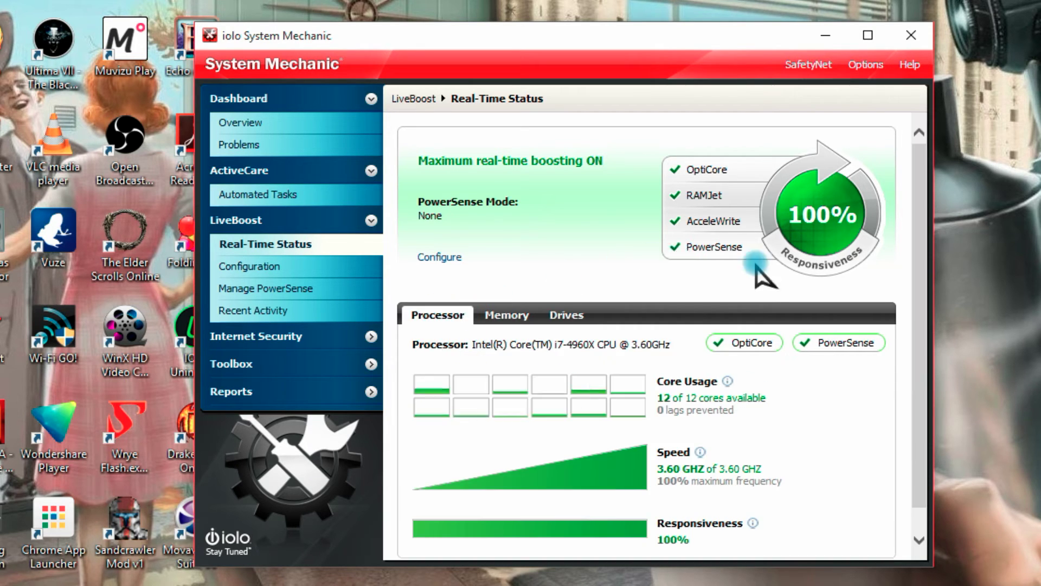
{"action": "left_click", "coordinate": [241, 267]}
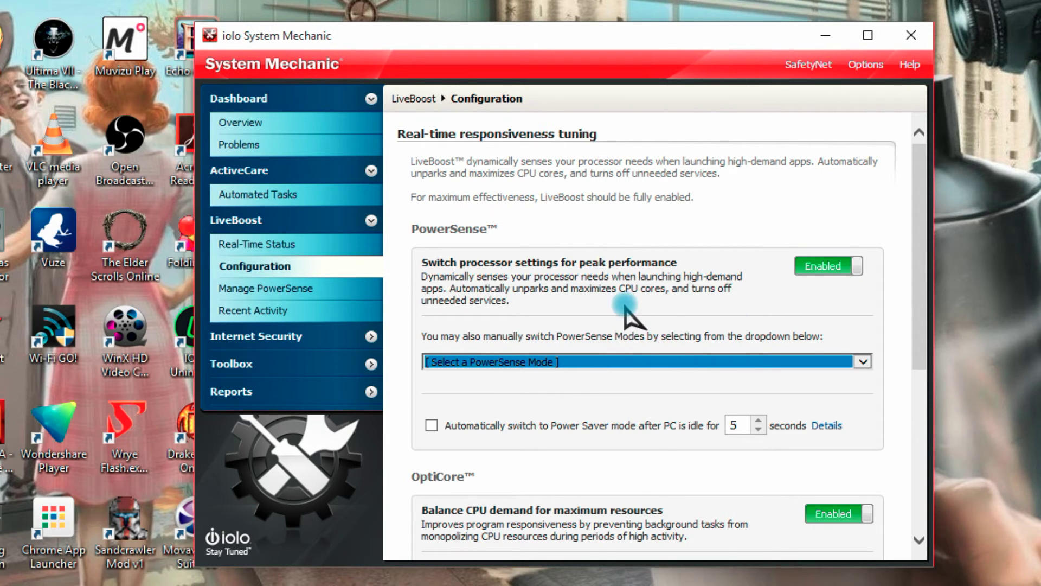
{"action": "scroll", "coordinate": [629, 320], "scroll_direction": "down", "scroll_amount": 3}
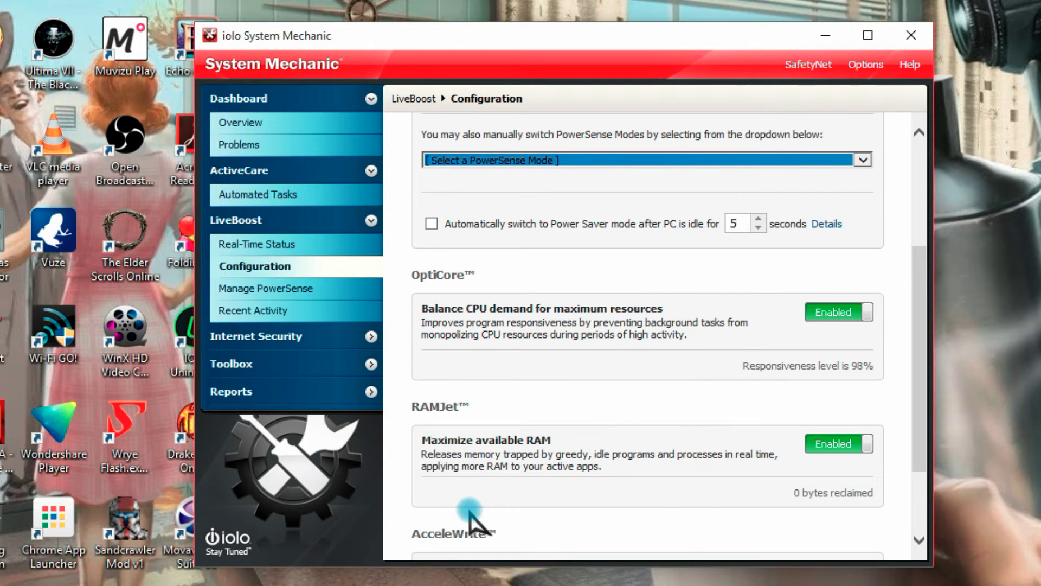
{"action": "left_click", "coordinate": [676, 465]}
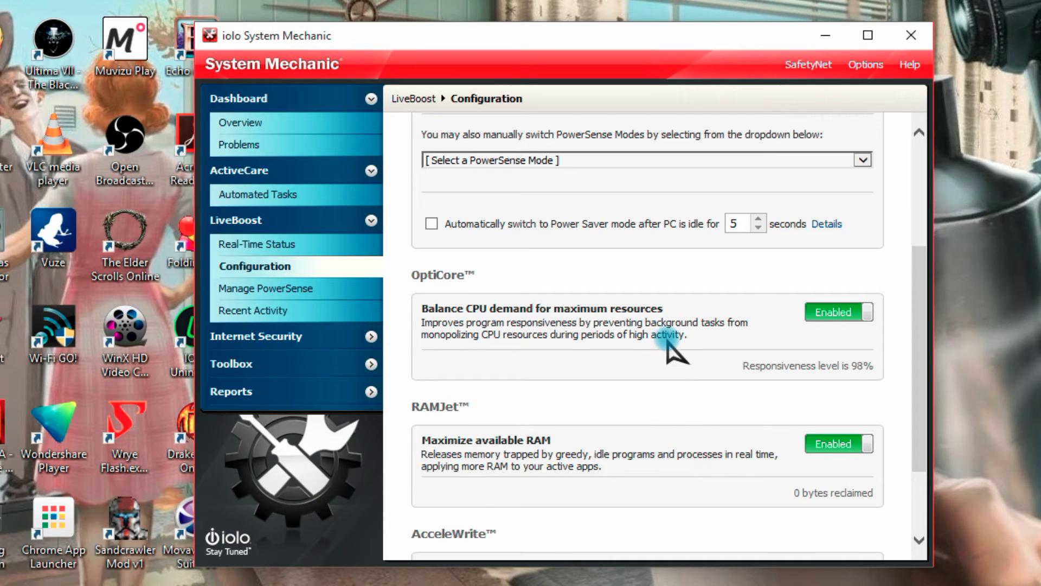
{"action": "scroll", "coordinate": [673, 352], "scroll_direction": "down", "scroll_amount": 2}
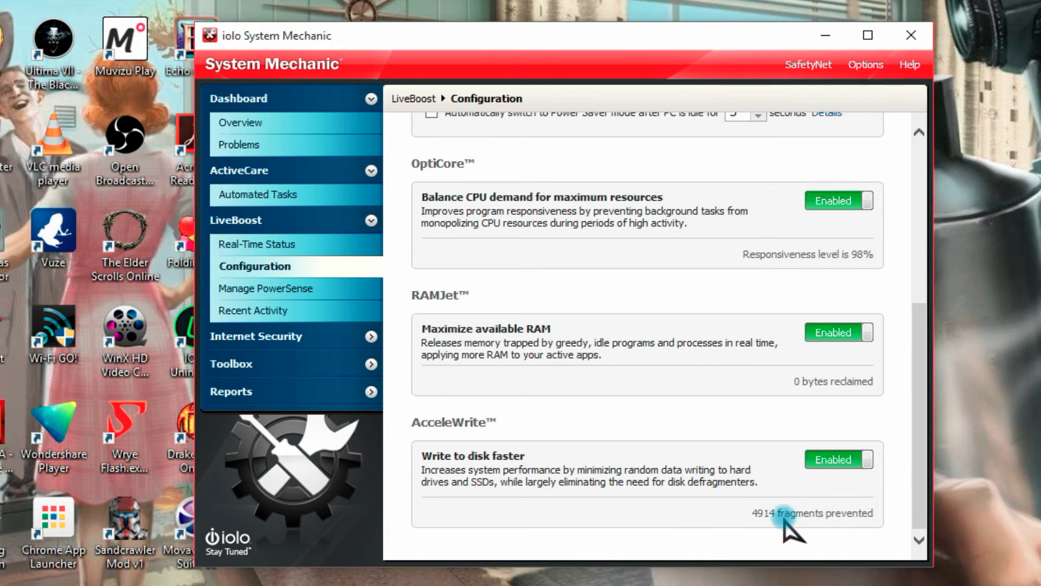
- View the PowerSense modes, then LiveBoost's Recent Activity, which shows no activity yet
{"action": "left_click", "coordinate": [295, 288]}
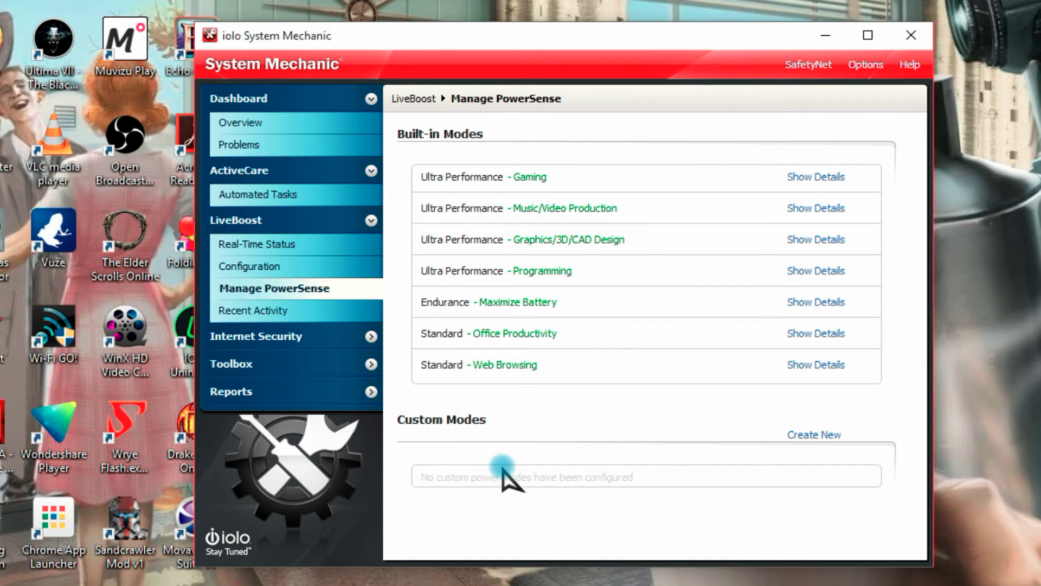
{"action": "left_click", "coordinate": [245, 308]}
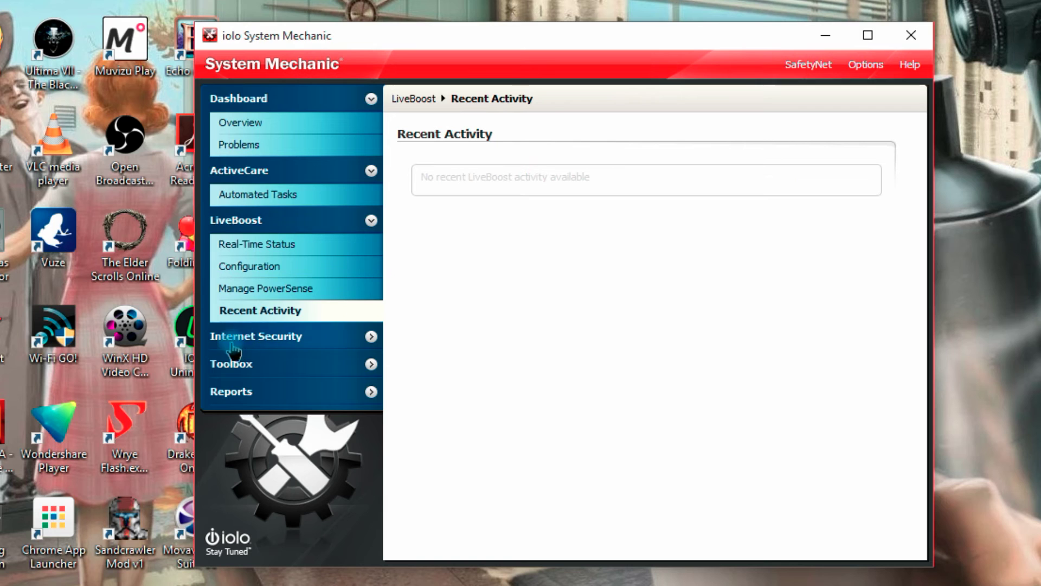
- Check the Anti-malware status under Internet Security and glance at its available actions
{"action": "left_click", "coordinate": [267, 353]}
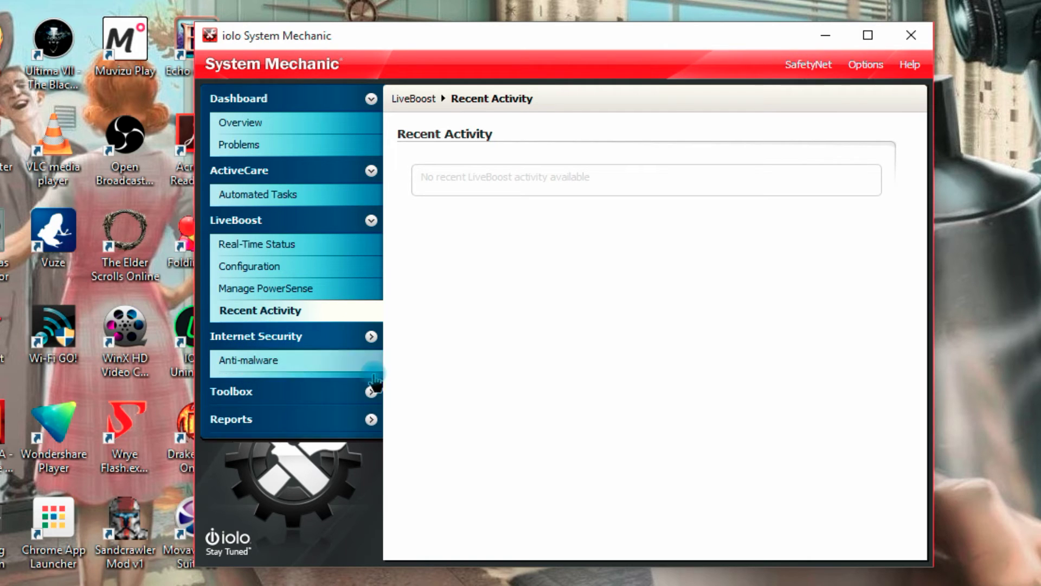
{"action": "left_click", "coordinate": [293, 356]}
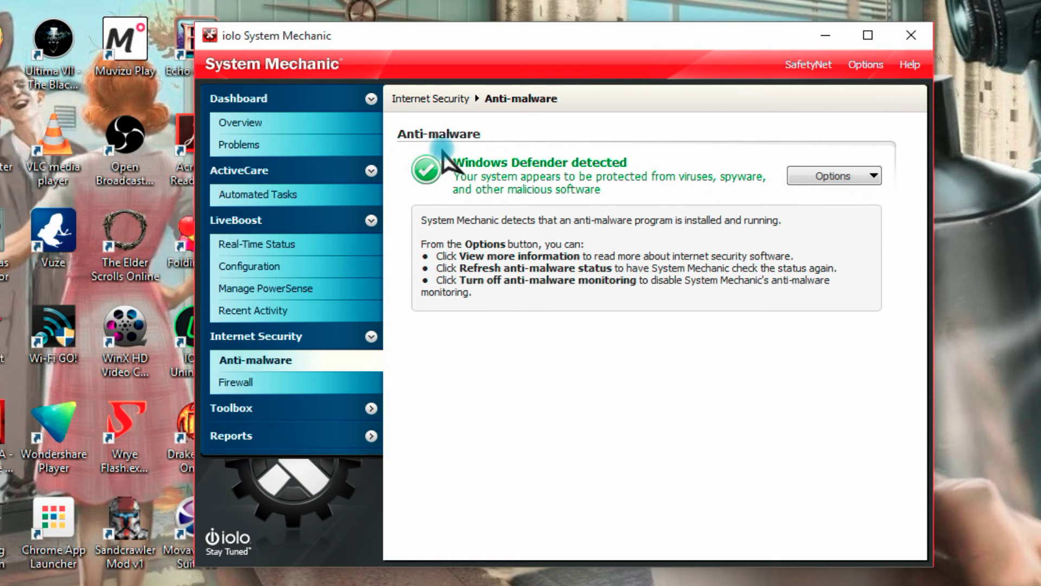
{"action": "left_click", "coordinate": [860, 180]}
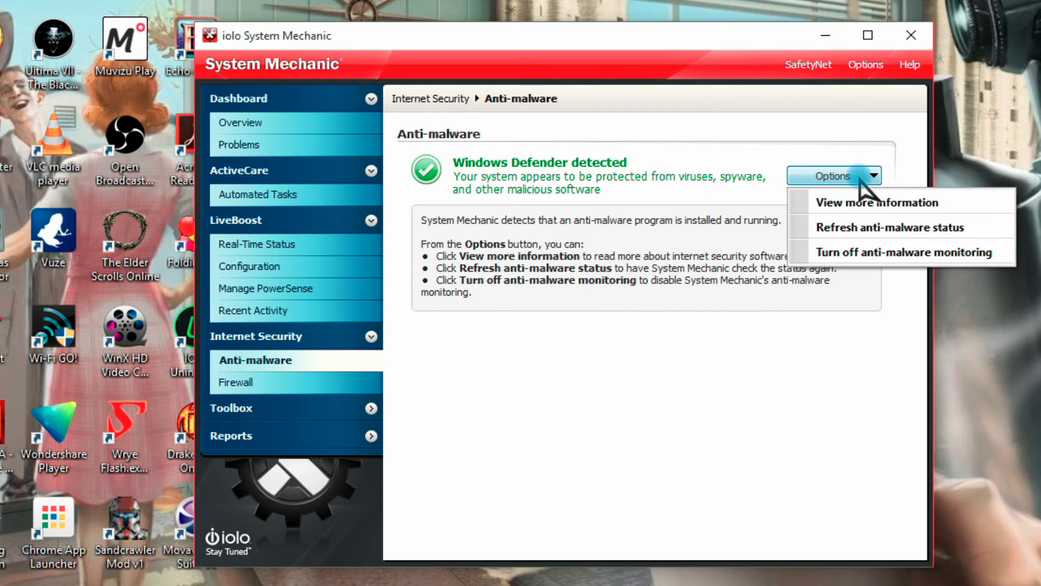
{"action": "left_click", "coordinate": [629, 335]}
- Check the Firewall page showing Windows Firewall enabled and glance at its actions
{"action": "left_click", "coordinate": [336, 386]}
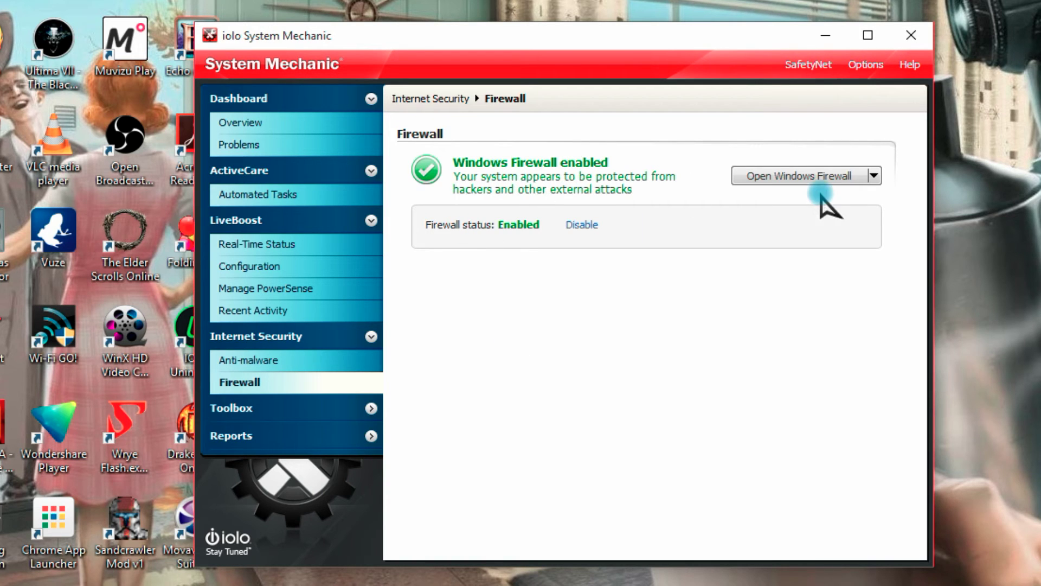
{"action": "left_click", "coordinate": [874, 175]}
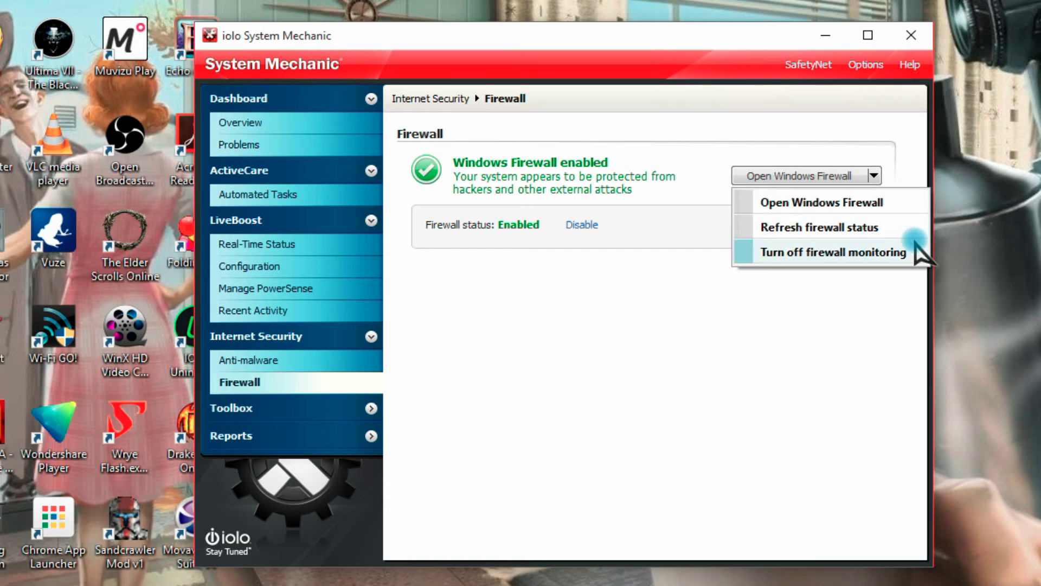
{"action": "left_click", "coordinate": [637, 328]}
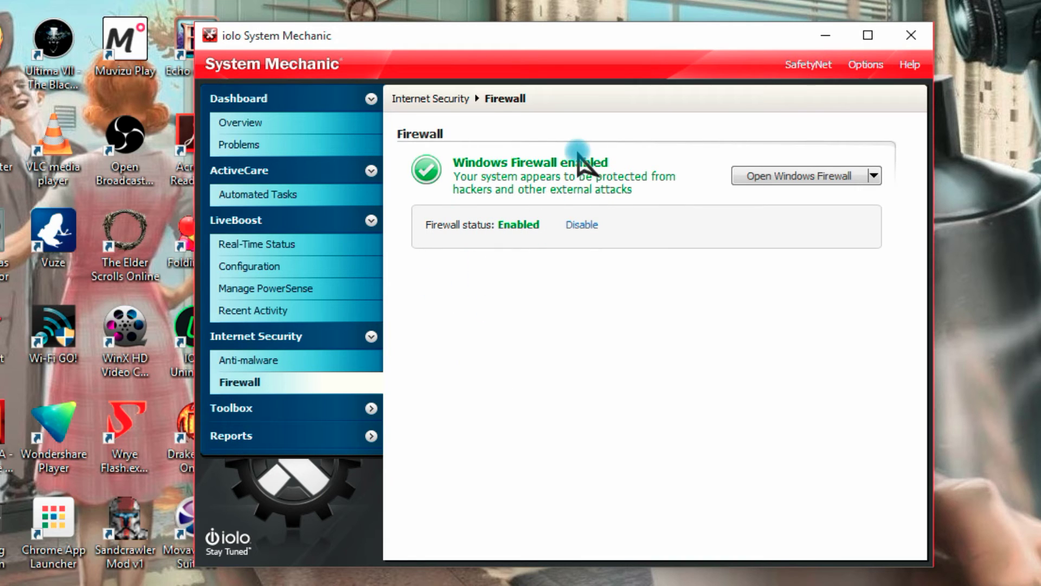
{"action": "left_click", "coordinate": [259, 402]}
- Browse the All-in-one Tools list, from PC TotalCare down to Total Registry Revitalizer
{"action": "left_click", "coordinate": [303, 431]}
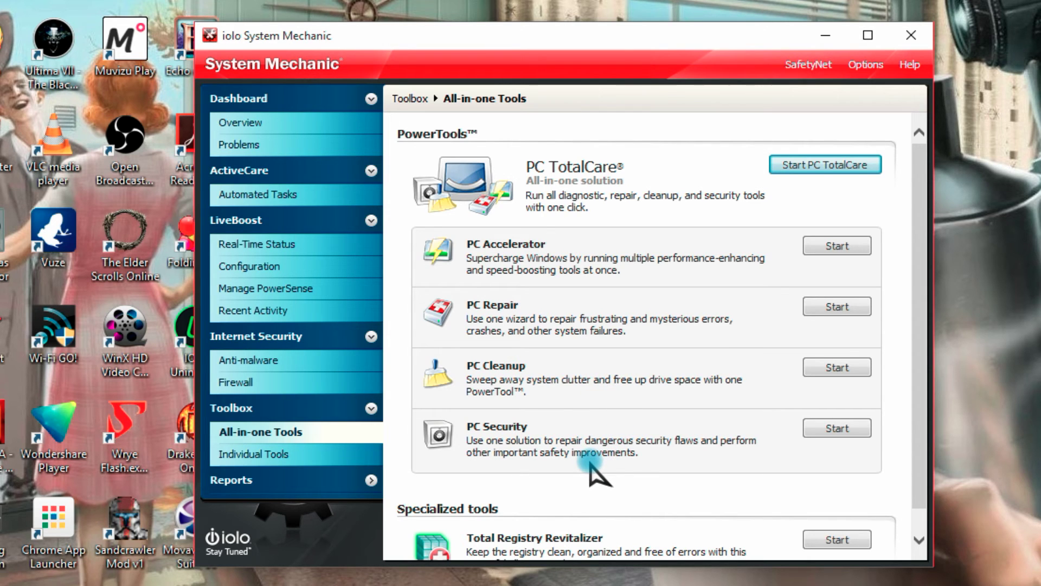
{"action": "scroll", "coordinate": [589, 447], "scroll_direction": "down", "scroll_amount": 1}
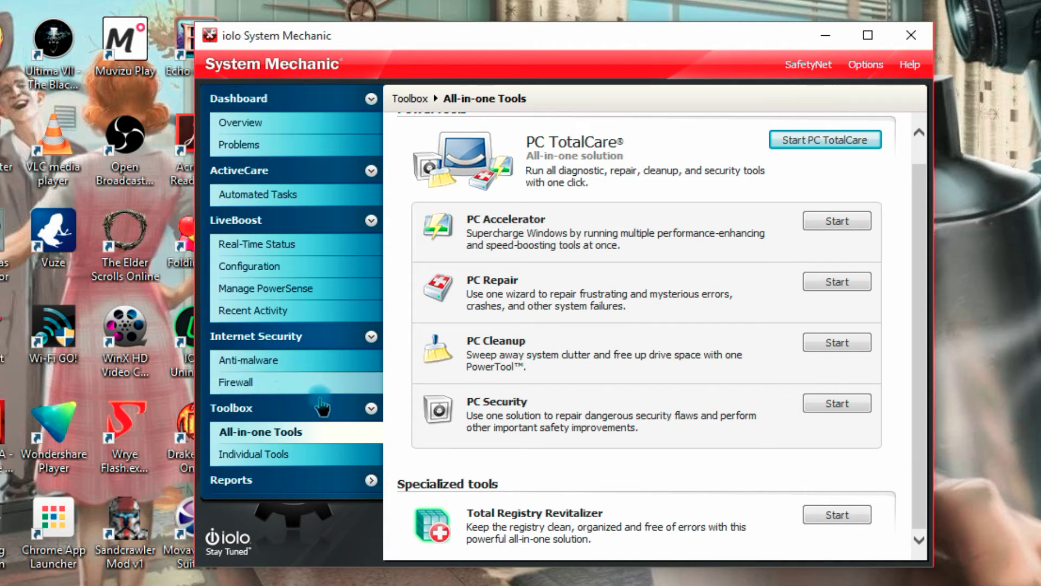
- Apply iolo-recommended advanced internet settings from Individual Tools, enabling an optimal MTU of 1260
{"action": "left_click", "coordinate": [283, 455]}
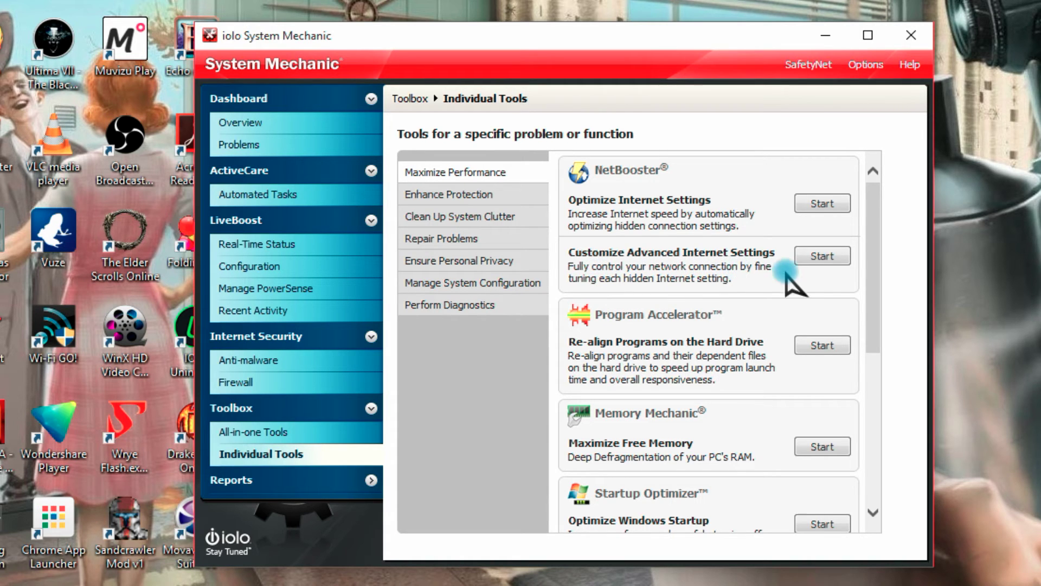
{"action": "left_click", "coordinate": [828, 259]}
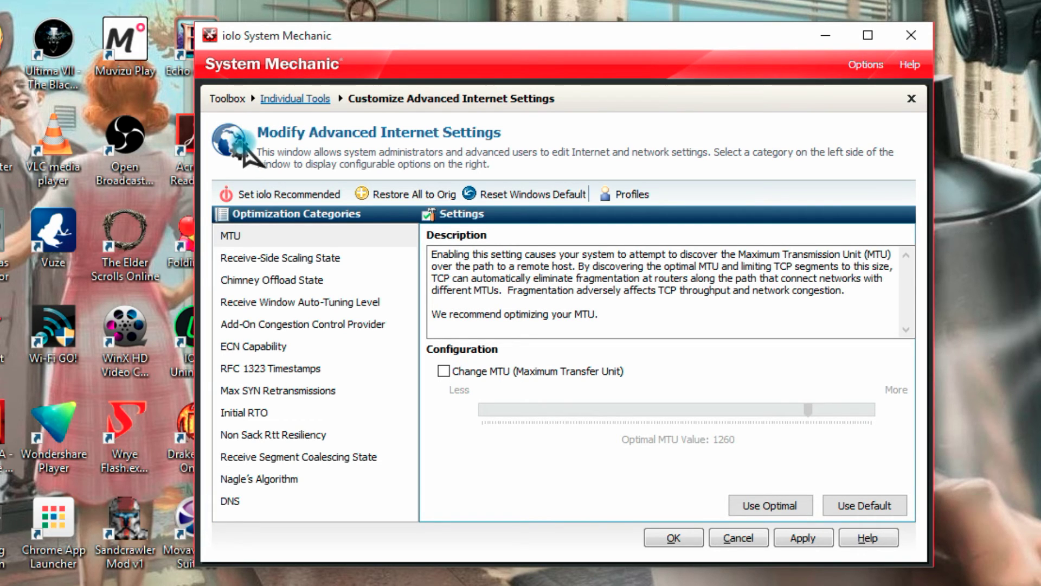
{"action": "left_click", "coordinate": [297, 196]}
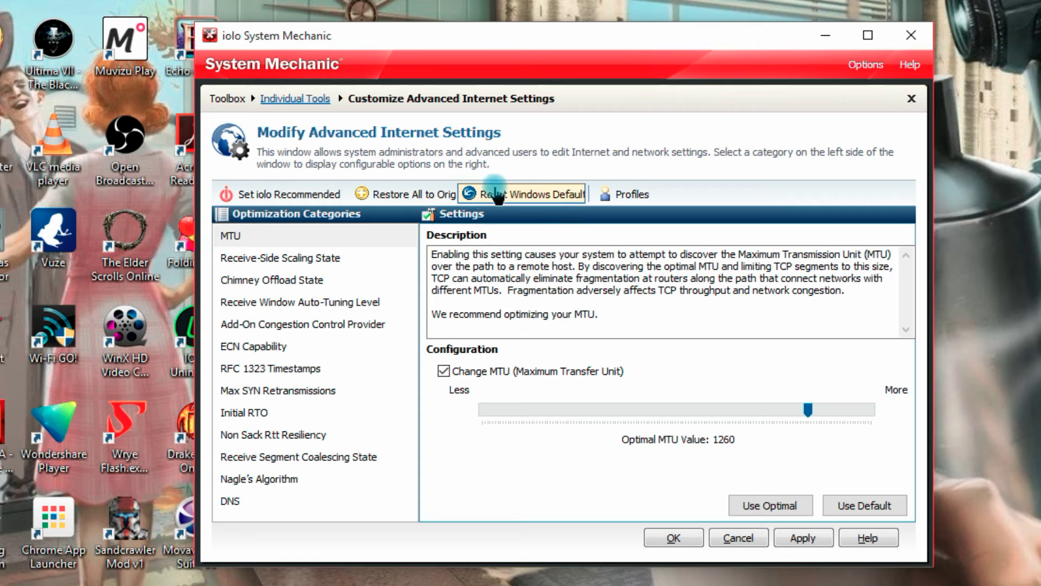
{"action": "left_click", "coordinate": [810, 538]}
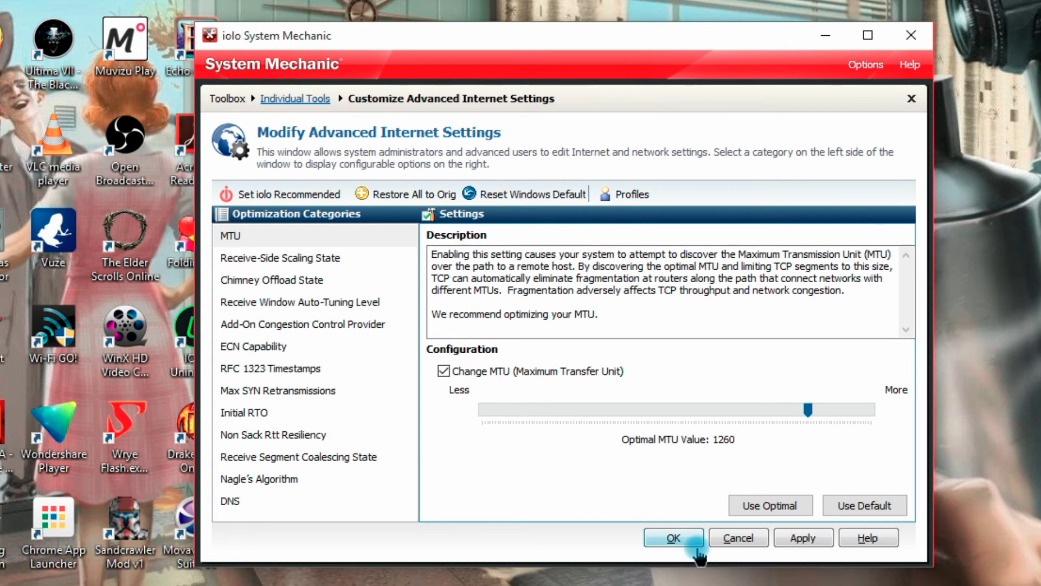
{"action": "left_click", "coordinate": [674, 538]}
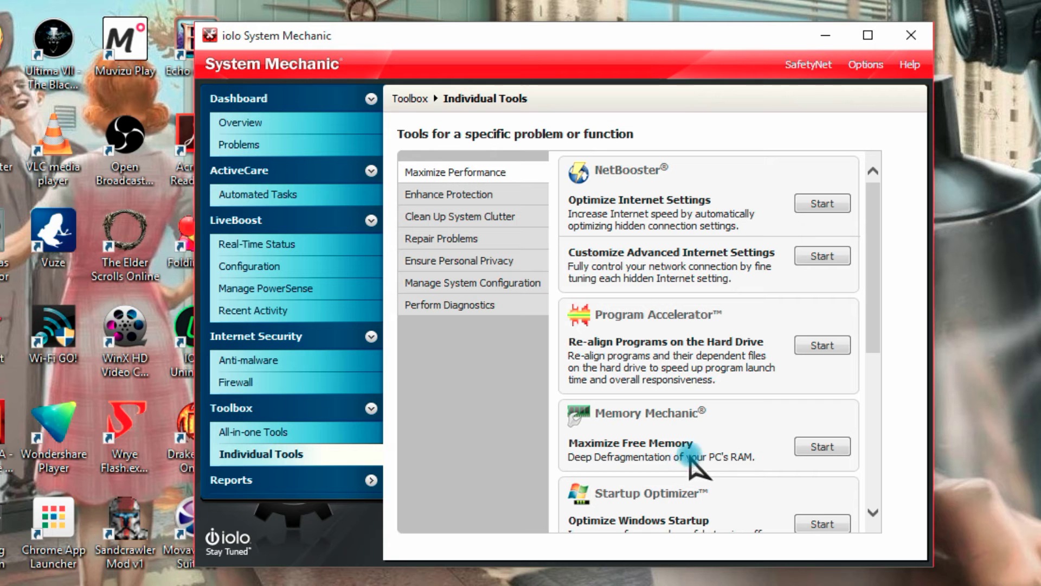
{"action": "scroll", "coordinate": [696, 444], "scroll_direction": "down", "scroll_amount": 3}
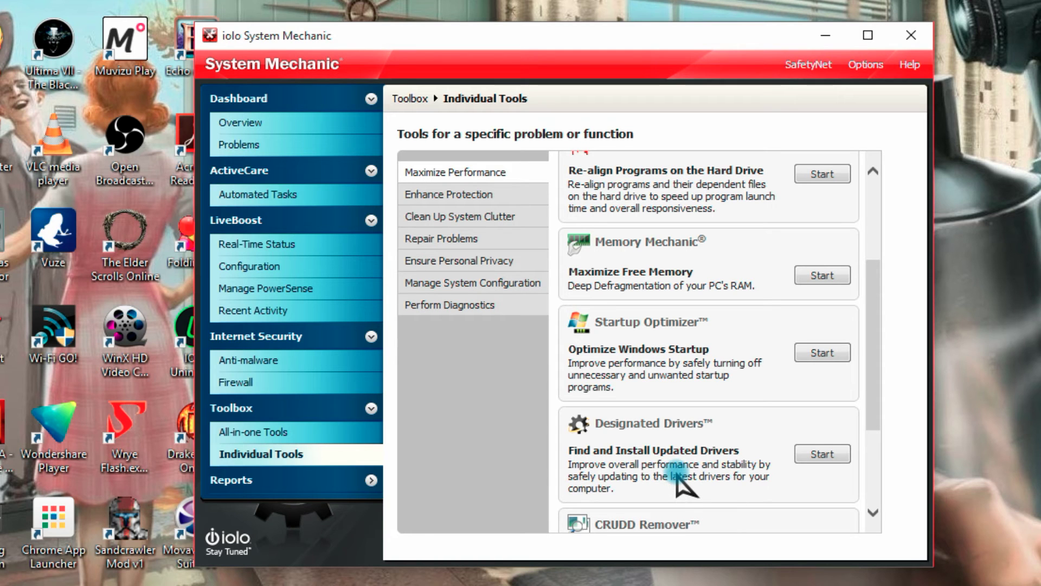
{"action": "scroll", "coordinate": [682, 472], "scroll_direction": "down", "scroll_amount": 1}
{"action": "scroll", "coordinate": [682, 472], "scroll_direction": "down", "scroll_amount": 2}
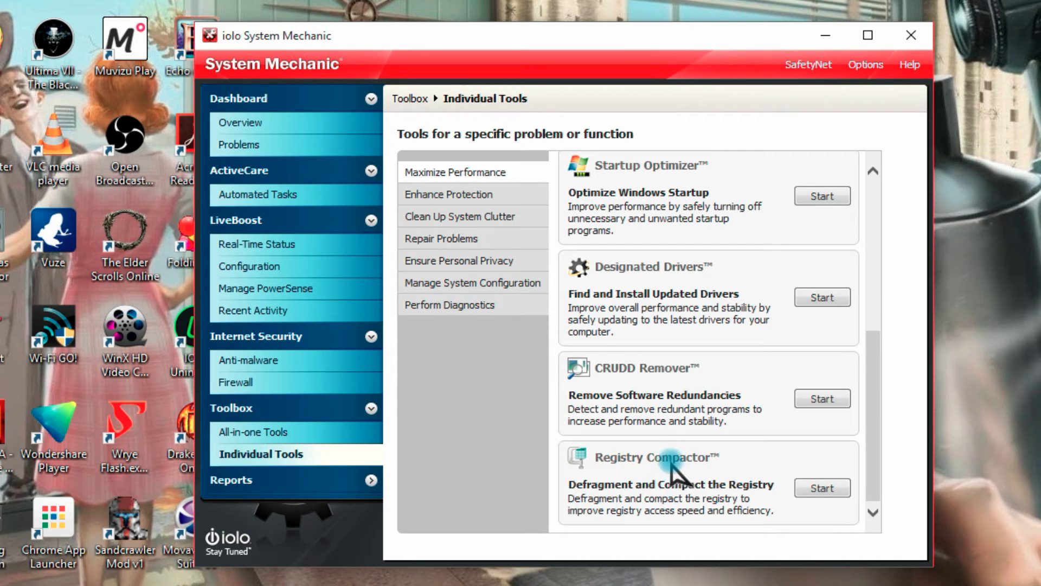
- Browse the Enhance Protection, Clean Up System Clutter, Repair Problems and Ensure Personal Privacy tools
{"action": "left_click", "coordinate": [488, 195]}
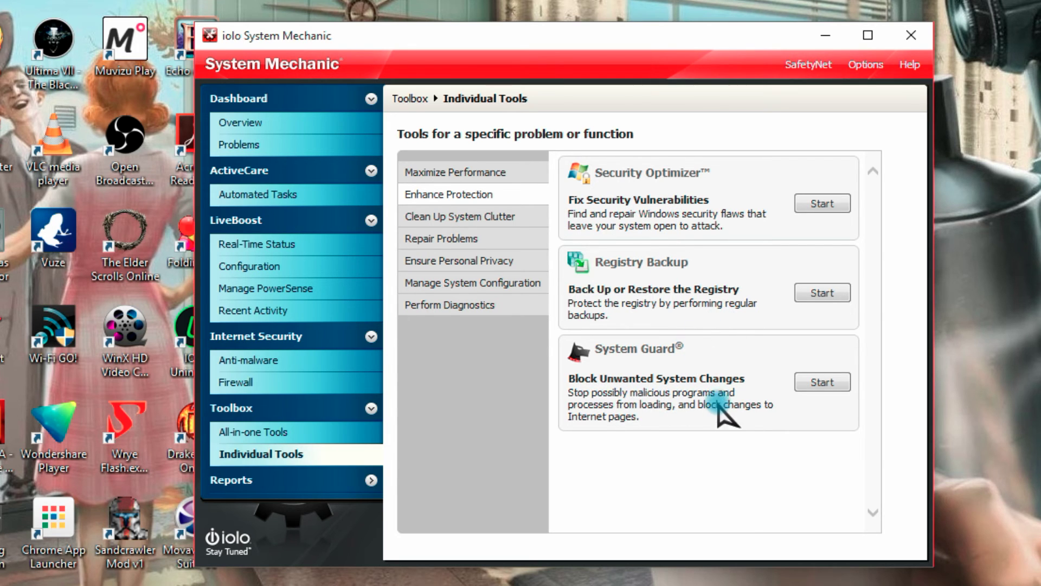
{"action": "left_click", "coordinate": [426, 215]}
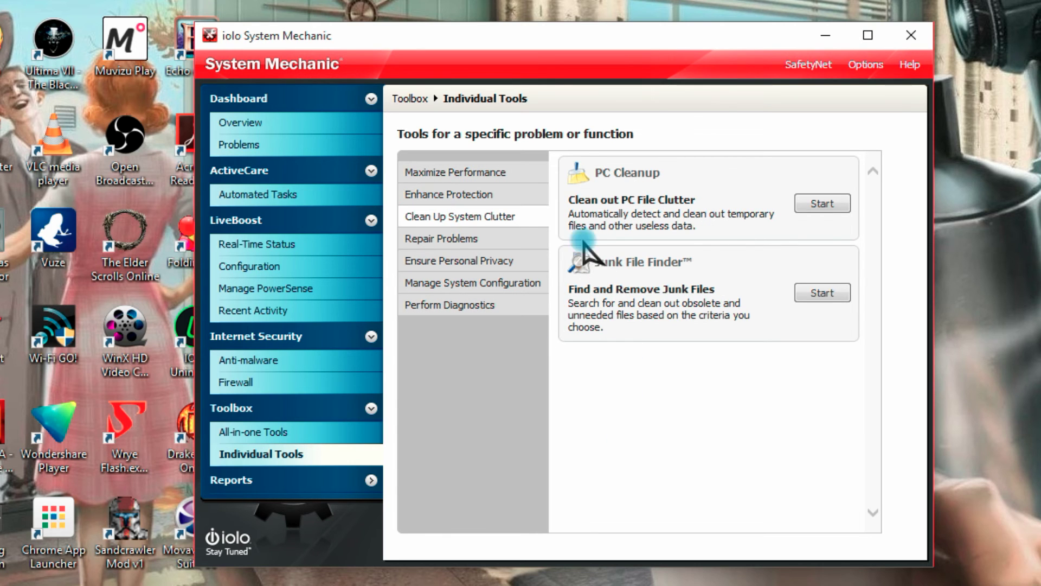
{"action": "left_click", "coordinate": [425, 238]}
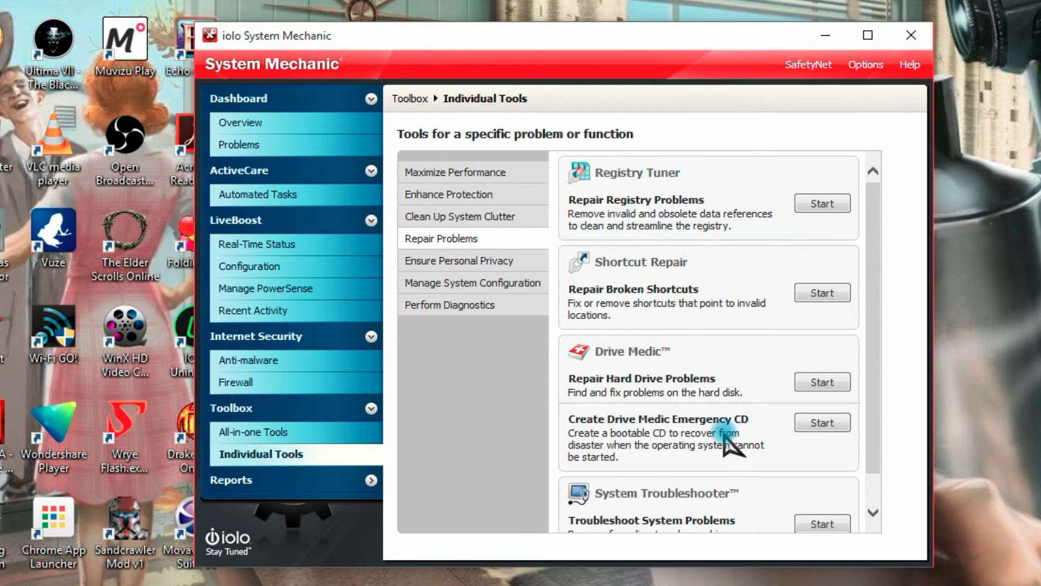
{"action": "scroll", "coordinate": [721, 442], "scroll_direction": "down", "scroll_amount": 1}
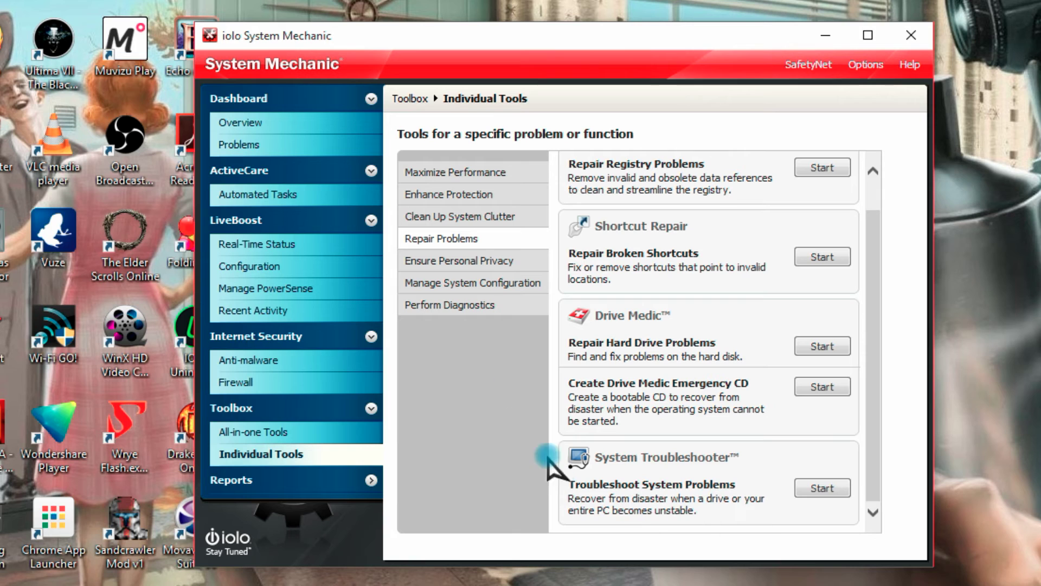
{"action": "left_click", "coordinate": [450, 262]}
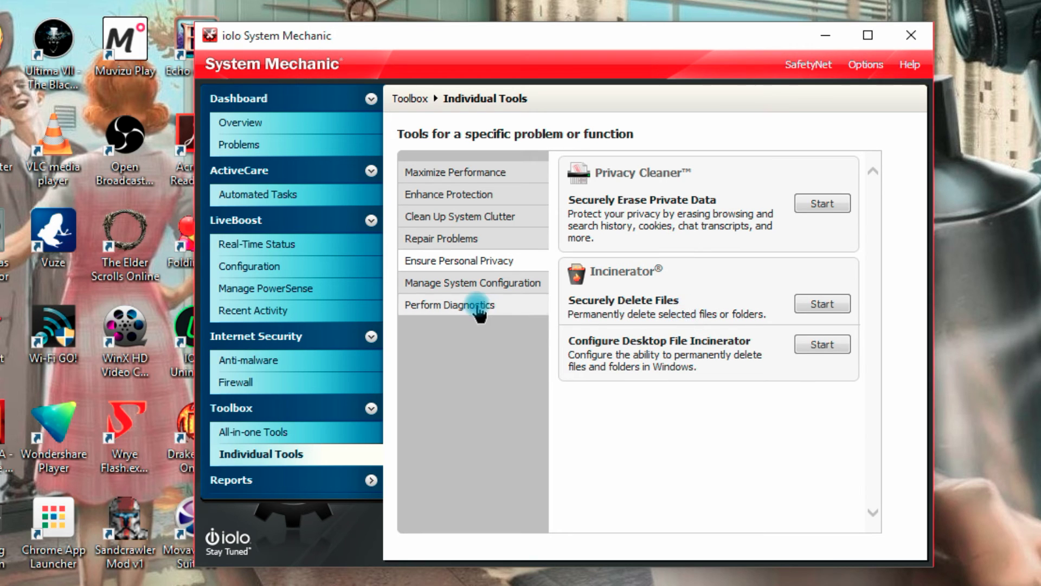
- Browse the Manage System Configuration and Perform Diagnostics tools, including DriveSense and NetSpeed Analyzer
{"action": "left_click", "coordinate": [473, 284]}
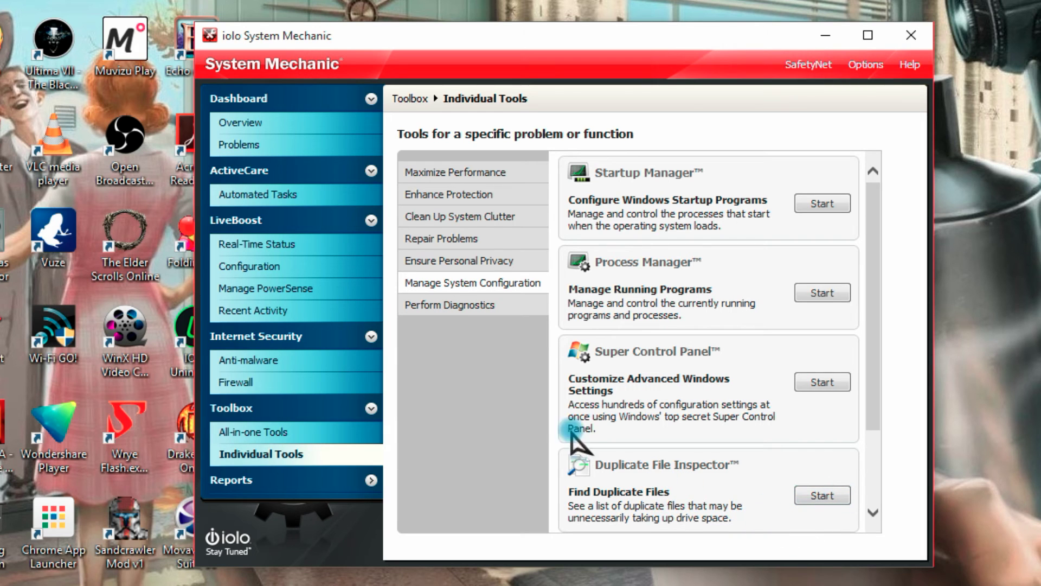
{"action": "left_click", "coordinate": [455, 309]}
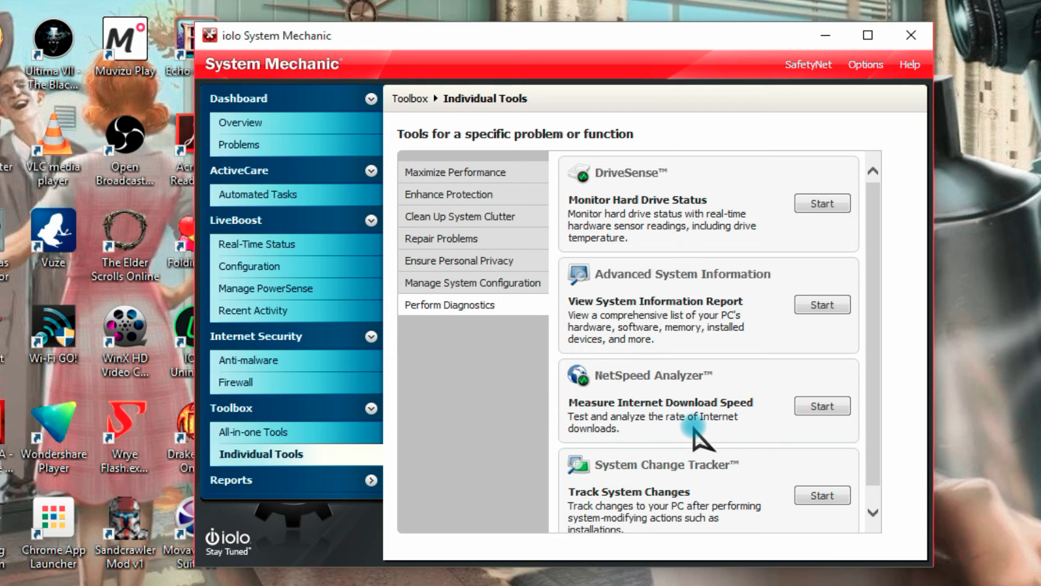
{"action": "scroll", "coordinate": [695, 428], "scroll_direction": "down", "scroll_amount": 1}
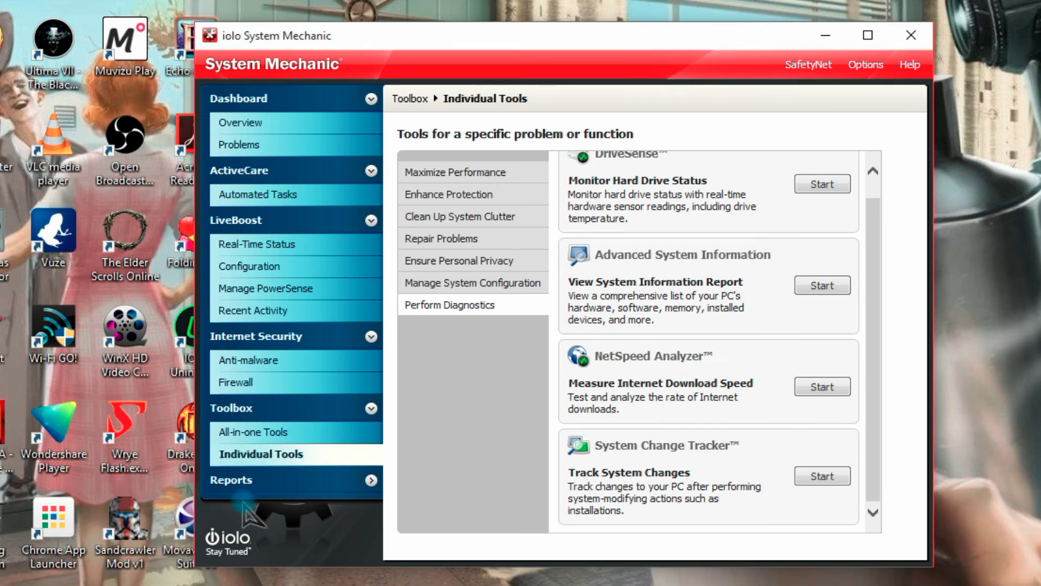
{"action": "left_click", "coordinate": [264, 485]}
- Read through the IntelliStatus report: drive space, memory, 90 running programs, and 64.00 Mbps download speed
{"action": "left_click", "coordinate": [280, 462]}
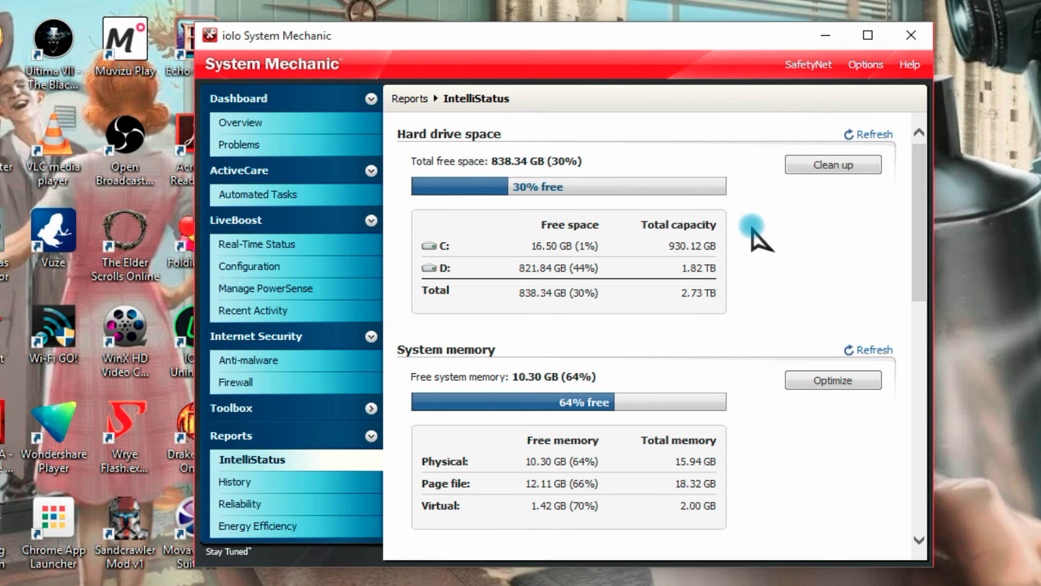
{"action": "scroll", "coordinate": [581, 450], "scroll_direction": "down", "scroll_amount": 7}
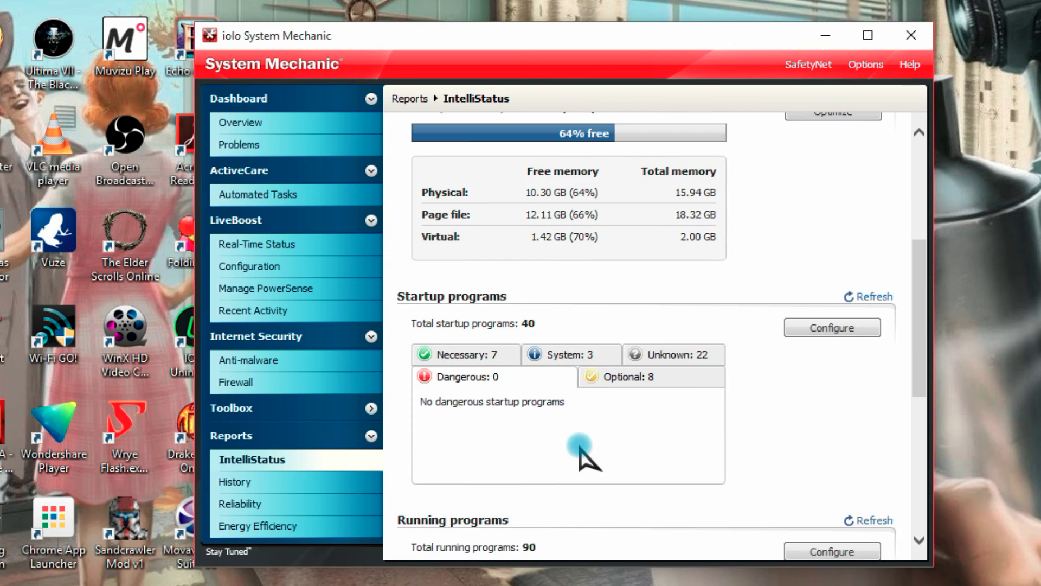
{"action": "scroll", "coordinate": [581, 450], "scroll_direction": "down", "scroll_amount": 4}
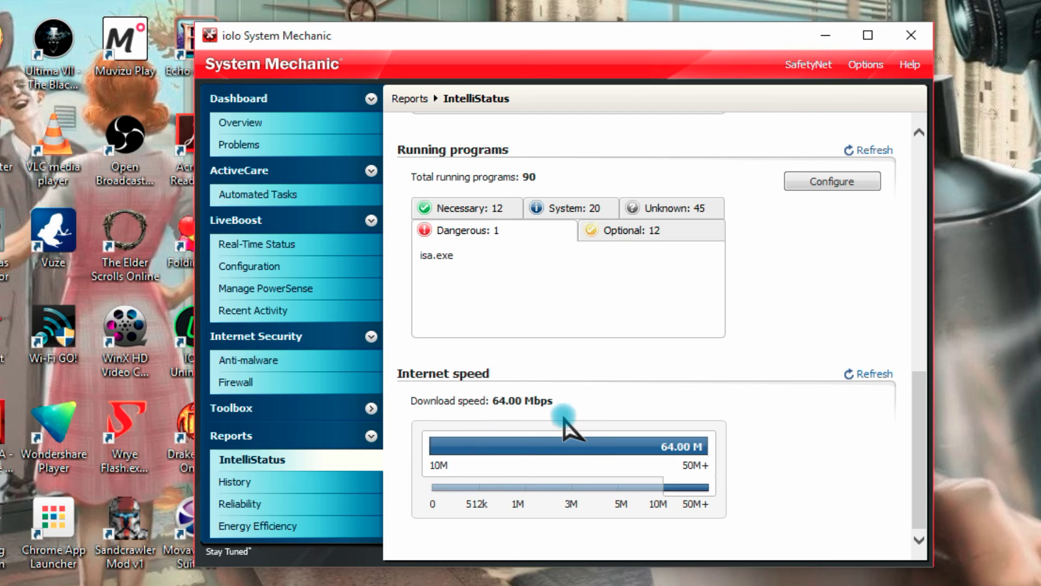
- Review the History and Reliability reports, then return to the Dashboard overview
{"action": "left_click", "coordinate": [259, 484]}
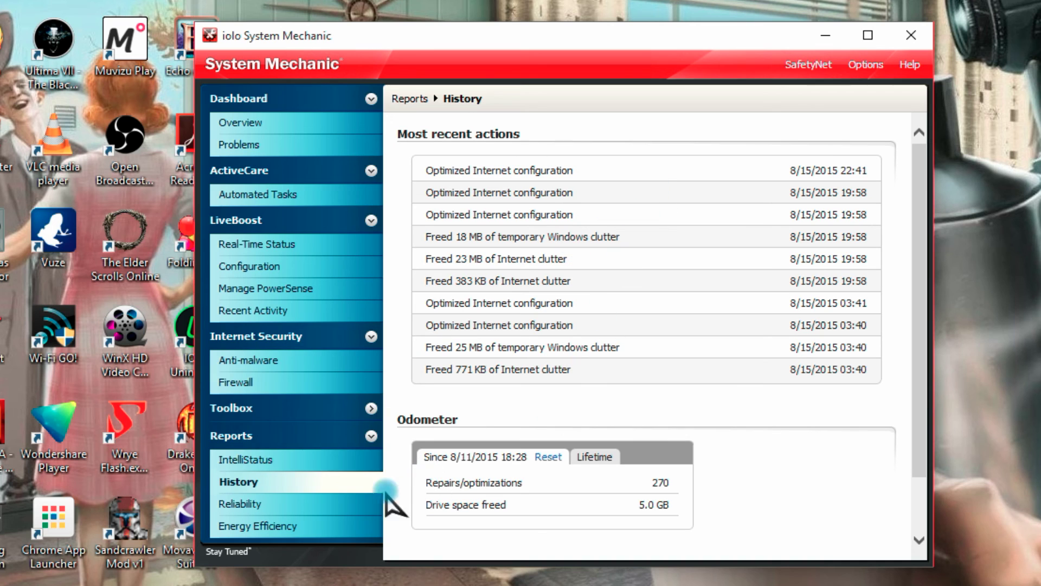
{"action": "left_click", "coordinate": [285, 508]}
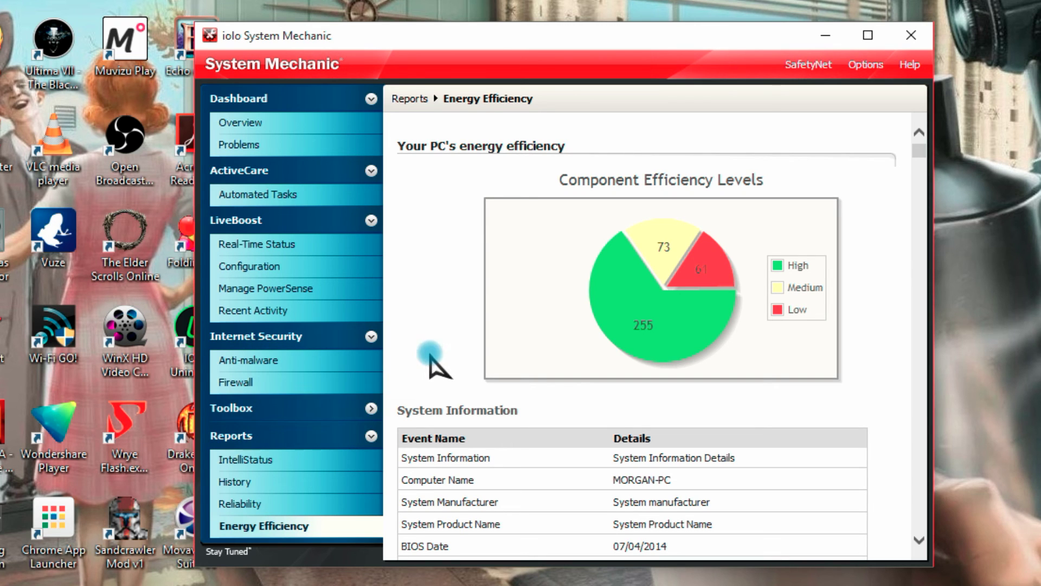
{"action": "left_click", "coordinate": [286, 122]}
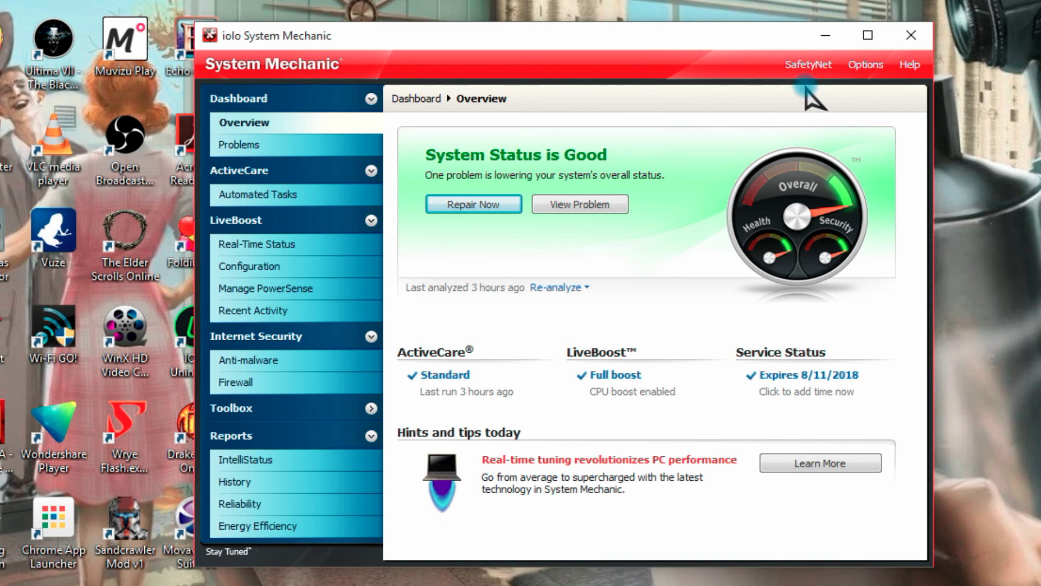
- In Options, check SafetyNet and enable Show progress for ActiveCare analyses and repairs
{"action": "left_click", "coordinate": [876, 66]}
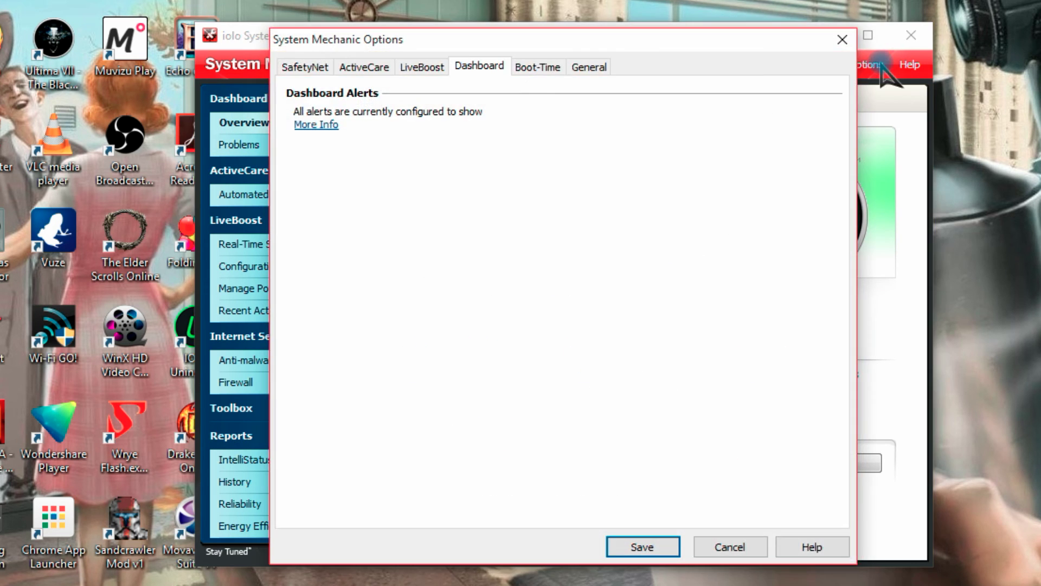
{"action": "left_click", "coordinate": [286, 66]}
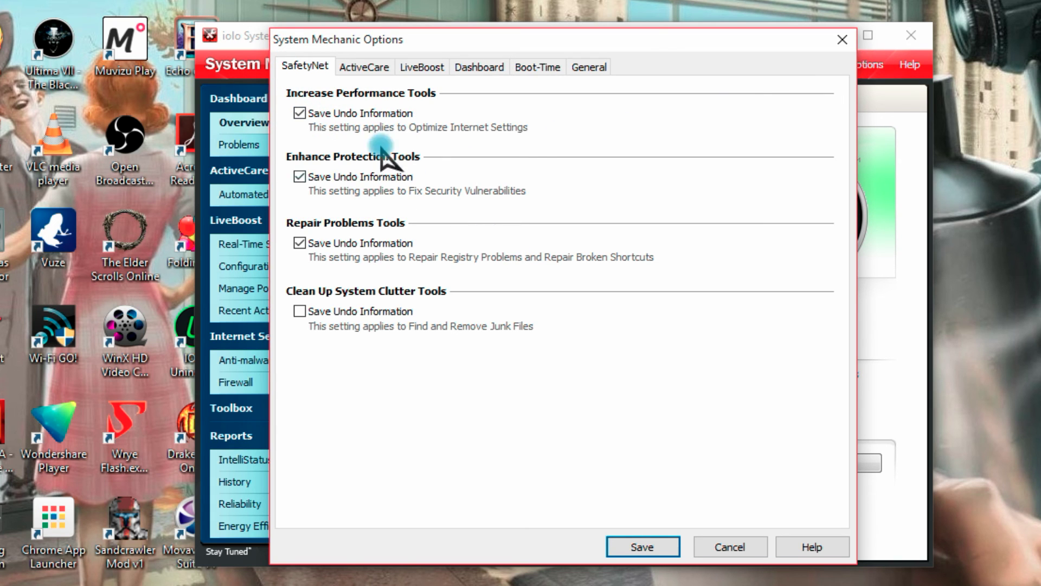
{"action": "left_click", "coordinate": [364, 67]}
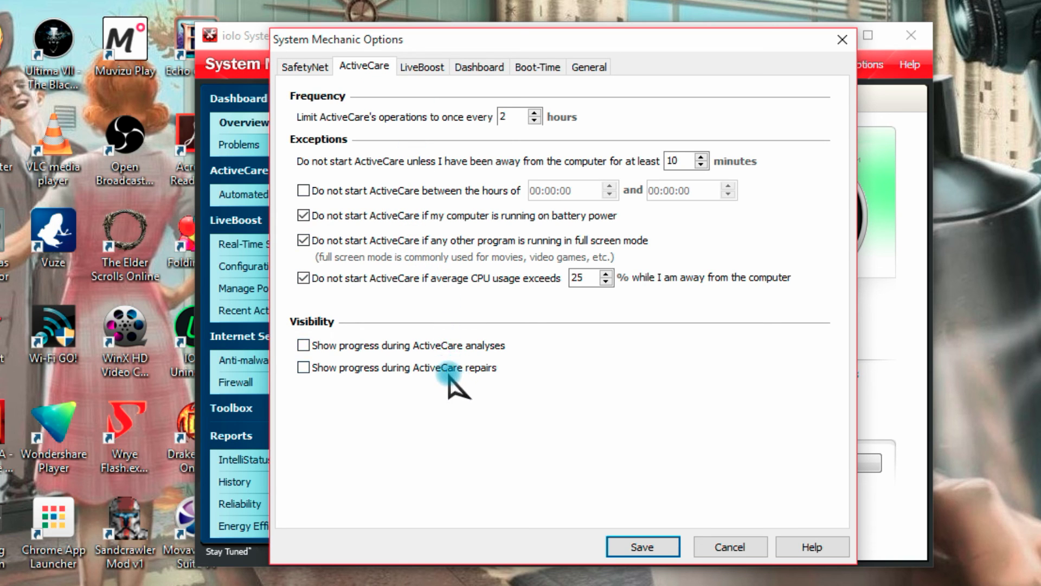
{"action": "left_click", "coordinate": [421, 344]}
{"action": "left_click", "coordinate": [419, 374]}
- Look over the LiveBoost, Dashboard, Boot-Time and General settings, then close Options
{"action": "left_click", "coordinate": [422, 68]}
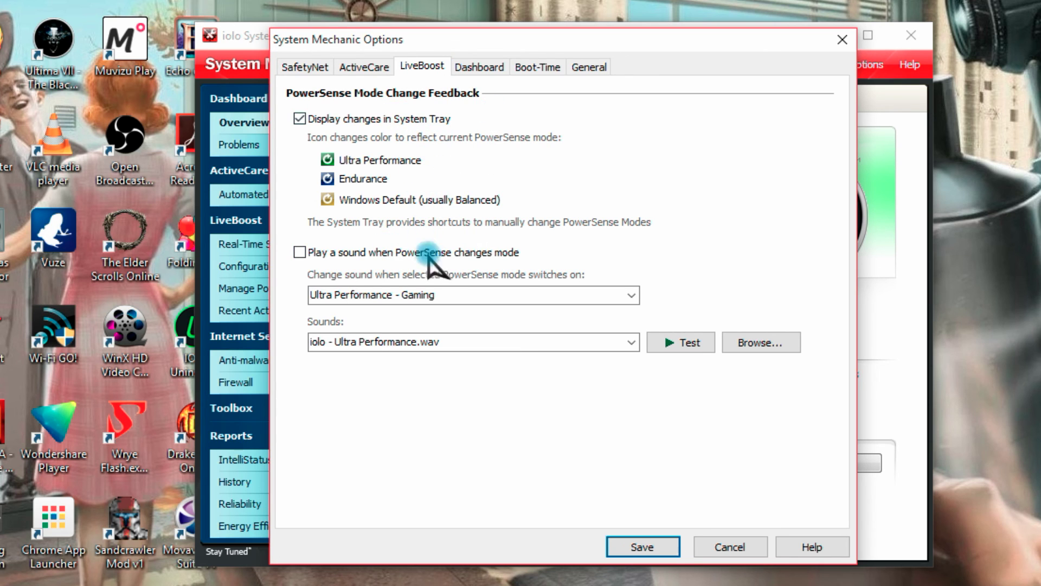
{"action": "left_click", "coordinate": [494, 69]}
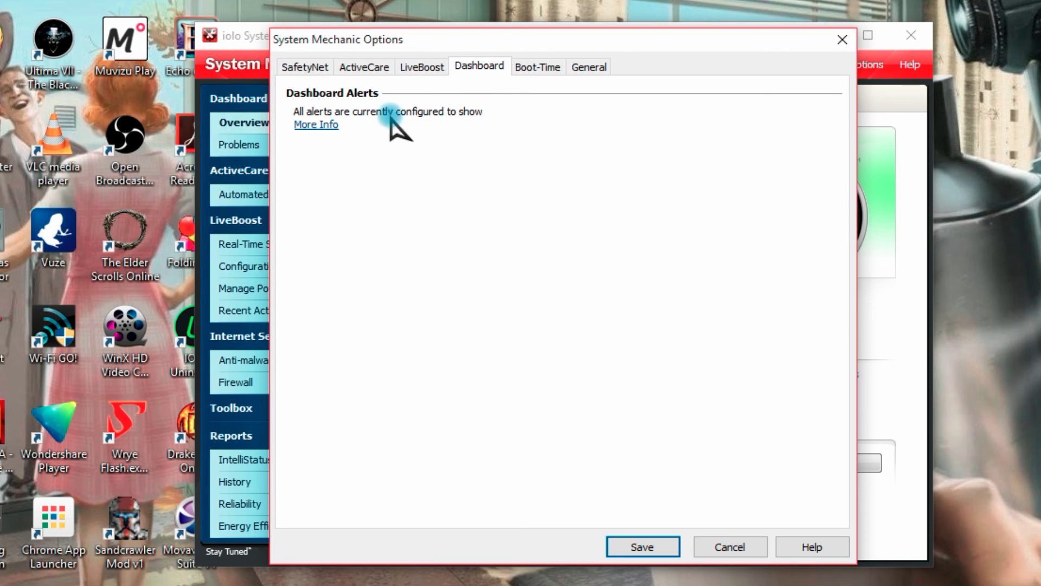
{"action": "left_click", "coordinate": [537, 68]}
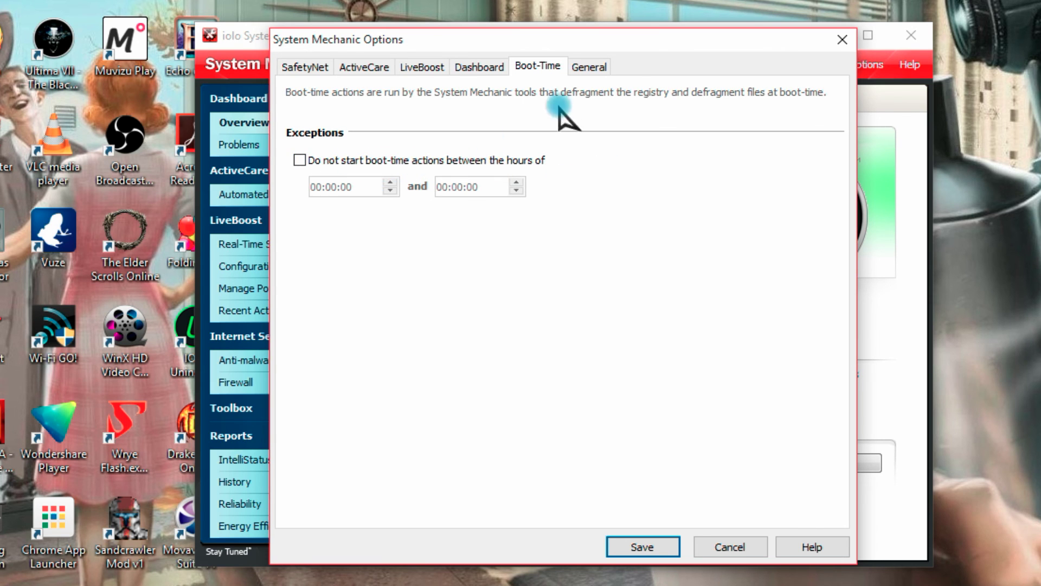
{"action": "left_click", "coordinate": [617, 67]}
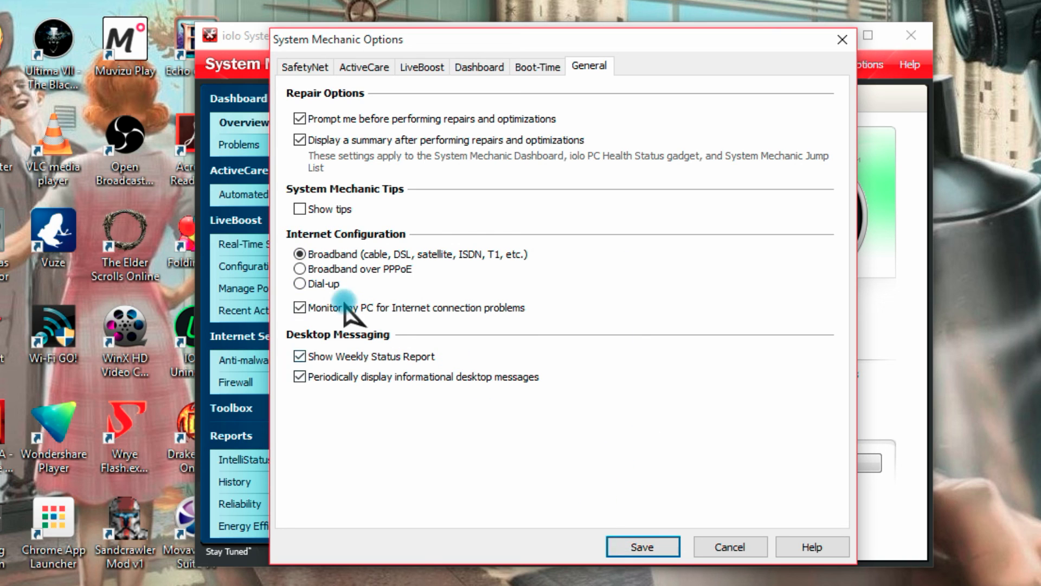
{"action": "key", "text": "Escape"}
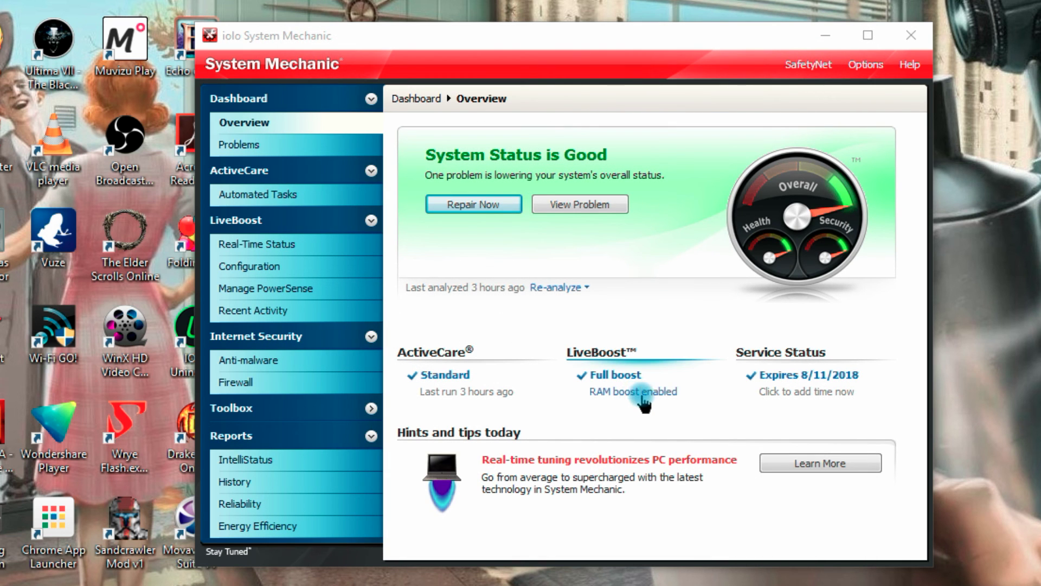
- Run Check for Product Updates from Help and dismiss the all-components-up-to-date notice
{"action": "left_click", "coordinate": [911, 66]}
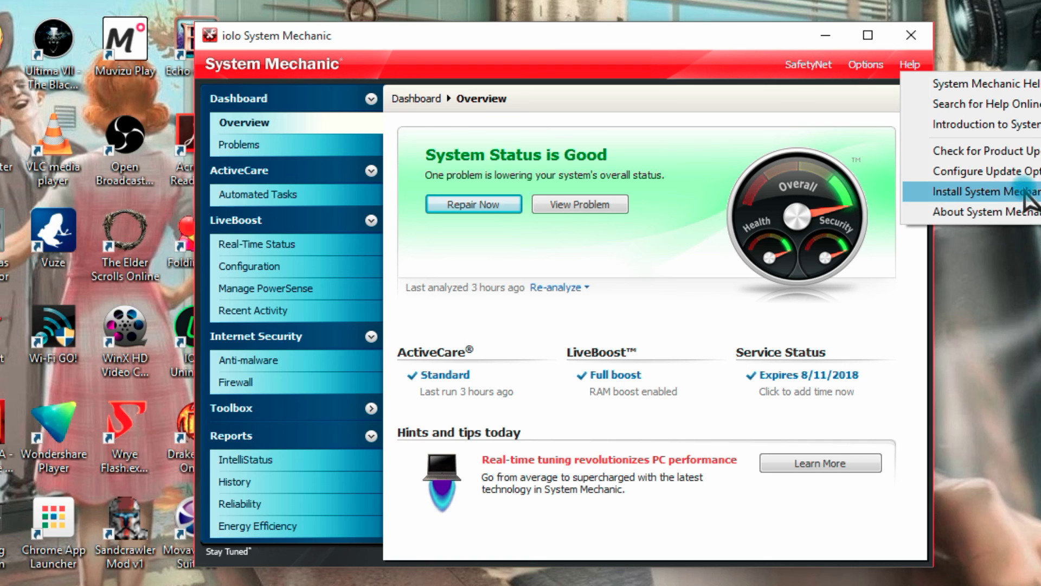
{"action": "left_click", "coordinate": [1024, 150]}
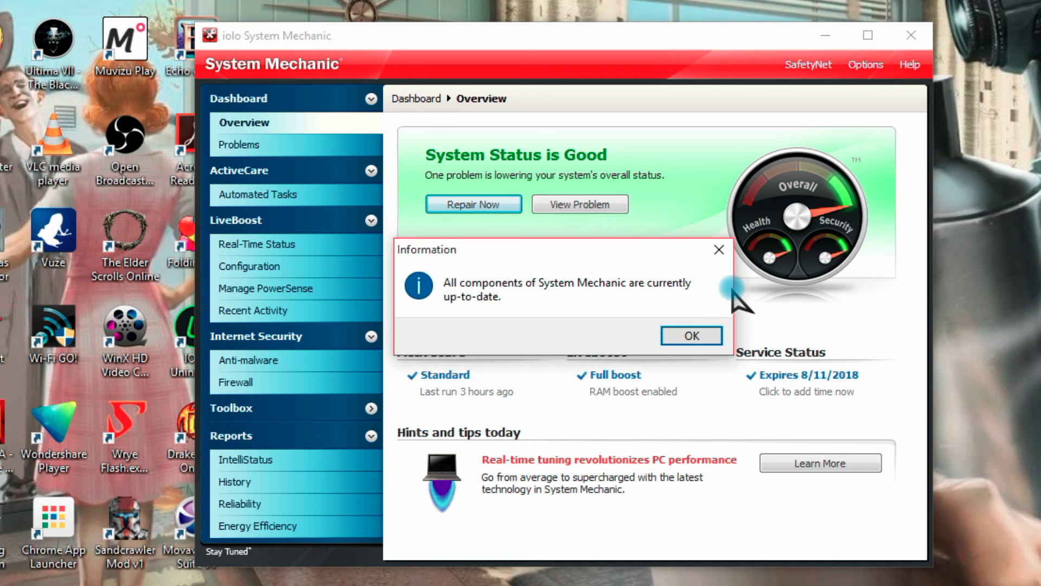
{"action": "left_click", "coordinate": [689, 335]}
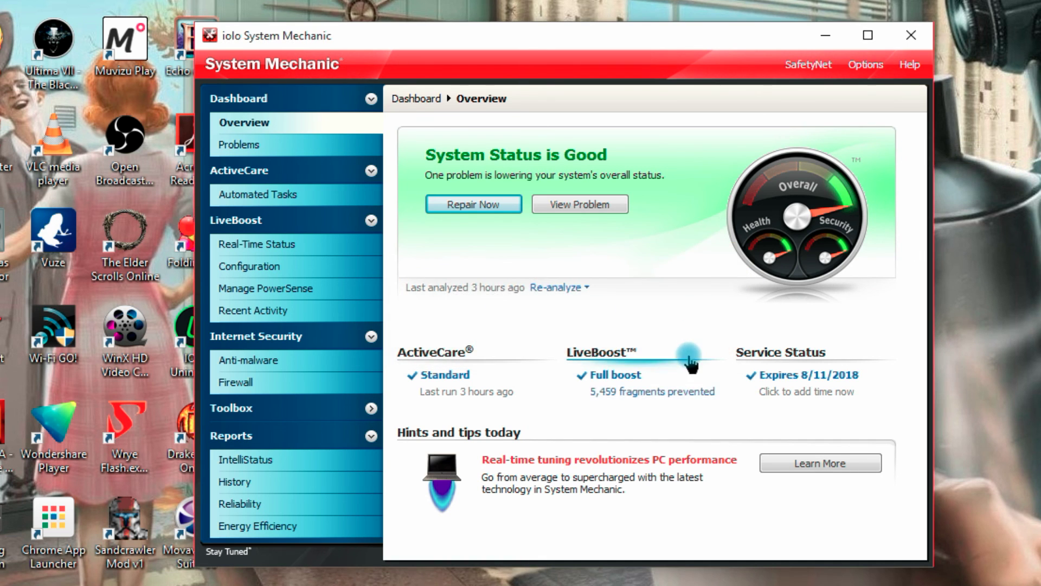